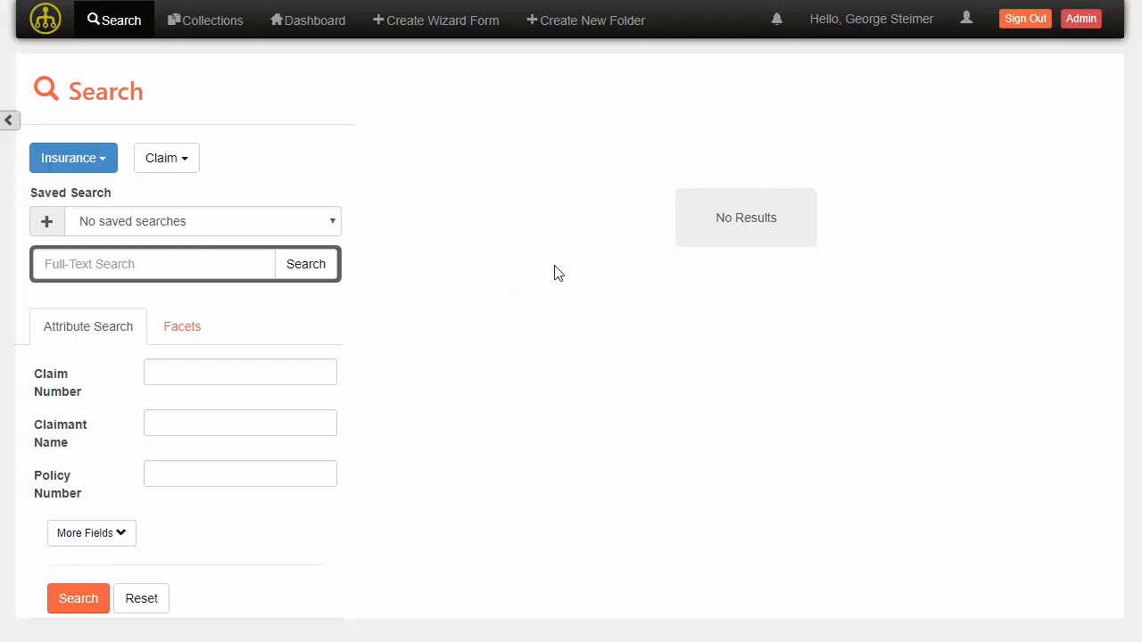
Search for the insurance claim by its claim number and open the matching claim folder.
{"action": "left_click", "coordinate": [209, 379]}
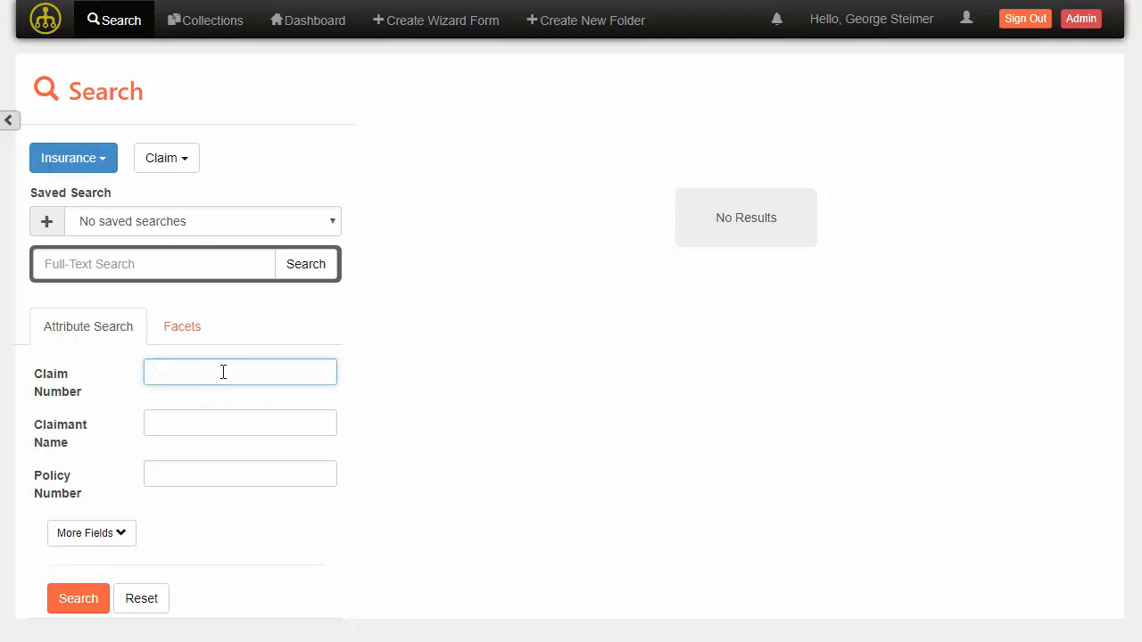
{"action": "type", "text": "654321"}
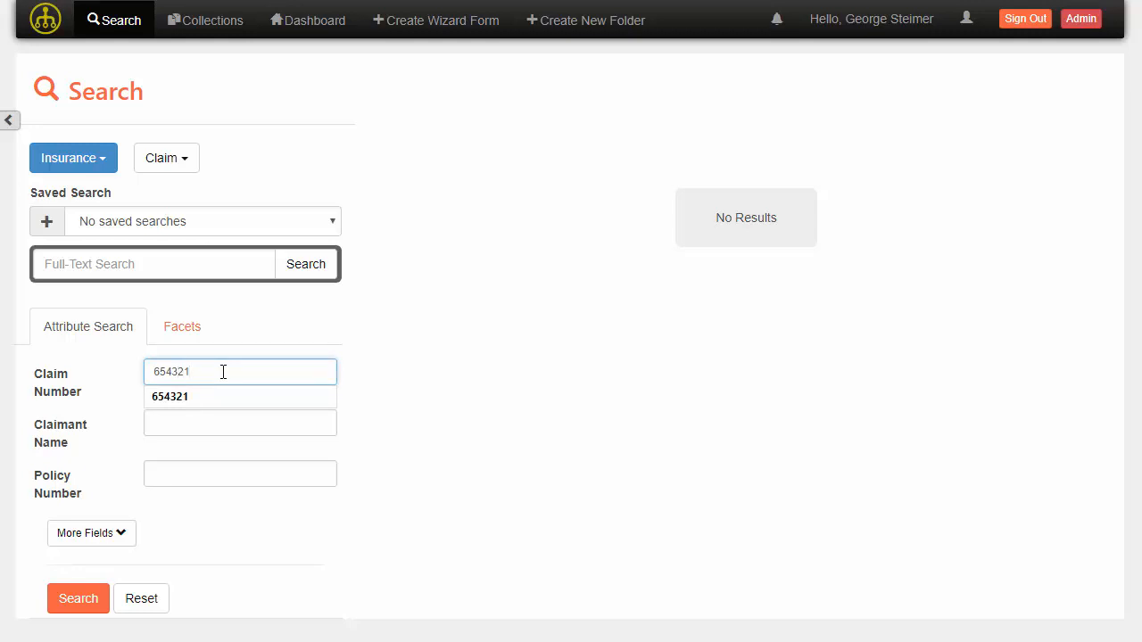
{"action": "key", "text": "Return"}
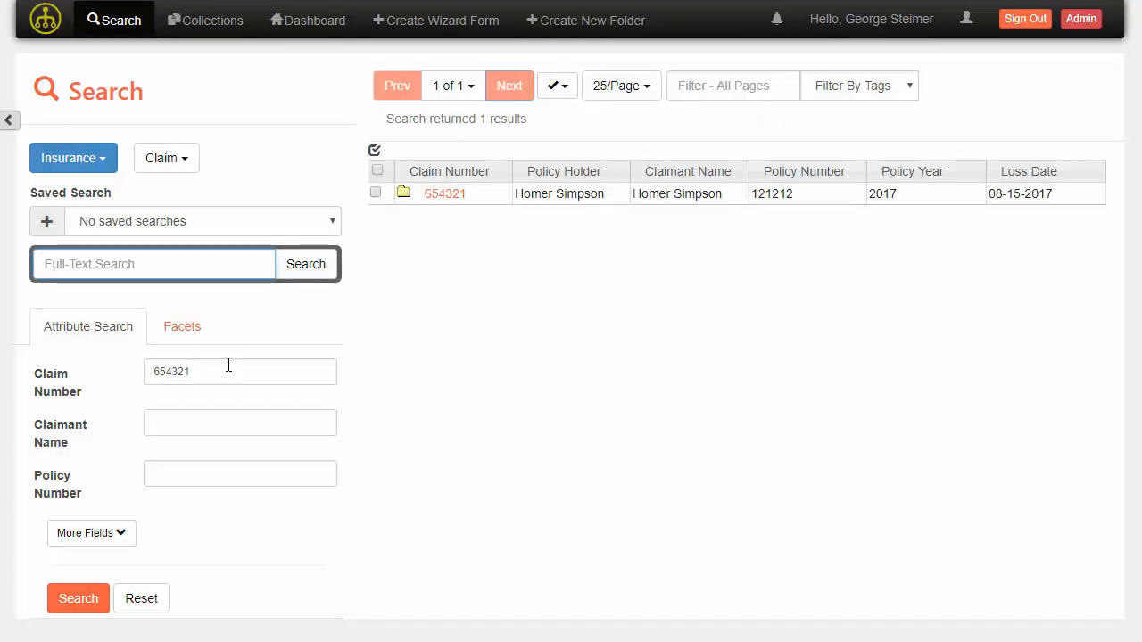
{"action": "left_click", "coordinate": [457, 202]}
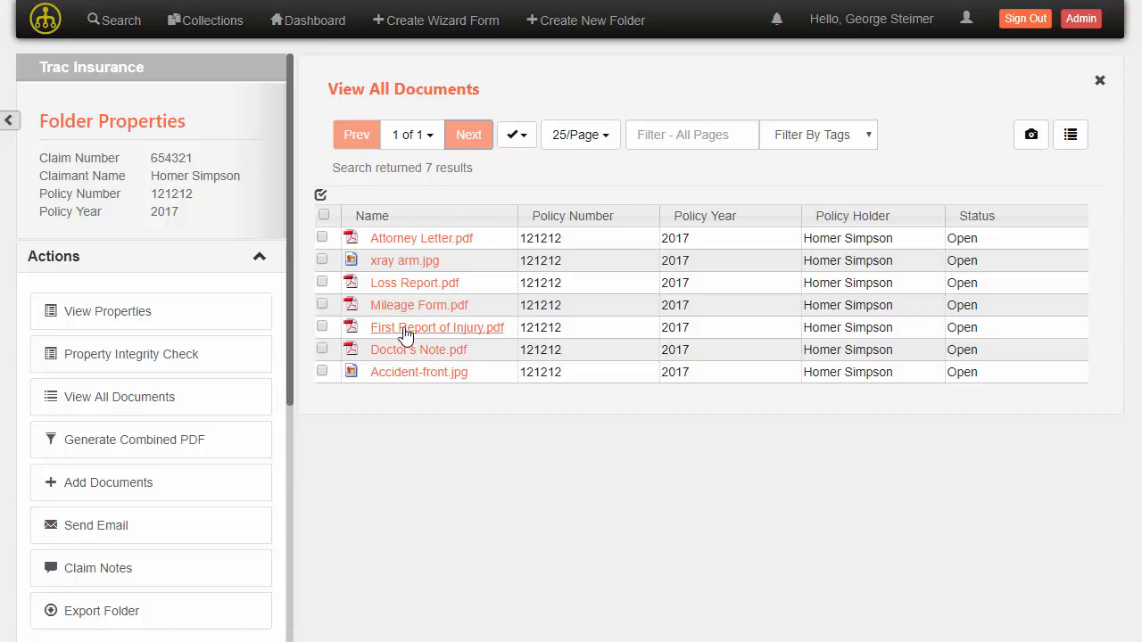
Open Loss Report.pdf from the claim's documents and close the document list to view it alone.
{"action": "left_click", "coordinate": [415, 284]}
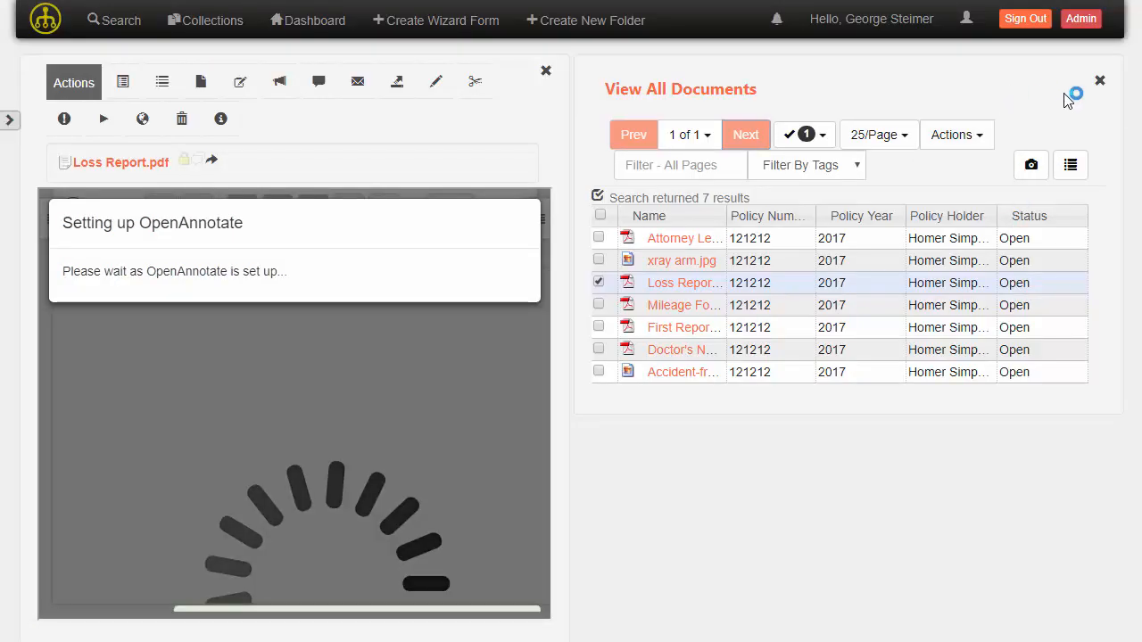
{"action": "left_click", "coordinate": [1101, 81]}
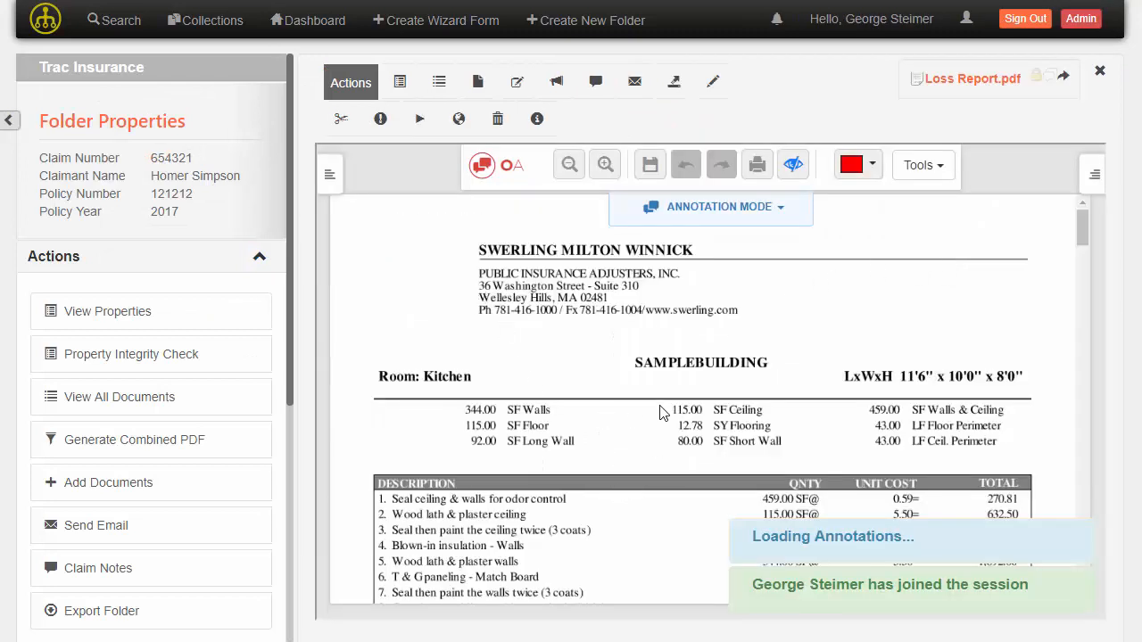
Draw a red ellipse around the company letterhead on the loss report, leaving its annotation comment empty.
{"action": "left_click", "coordinate": [932, 174]}
{"action": "left_click_drag", "start_coordinate": [941, 223], "coordinate": [935, 306]}
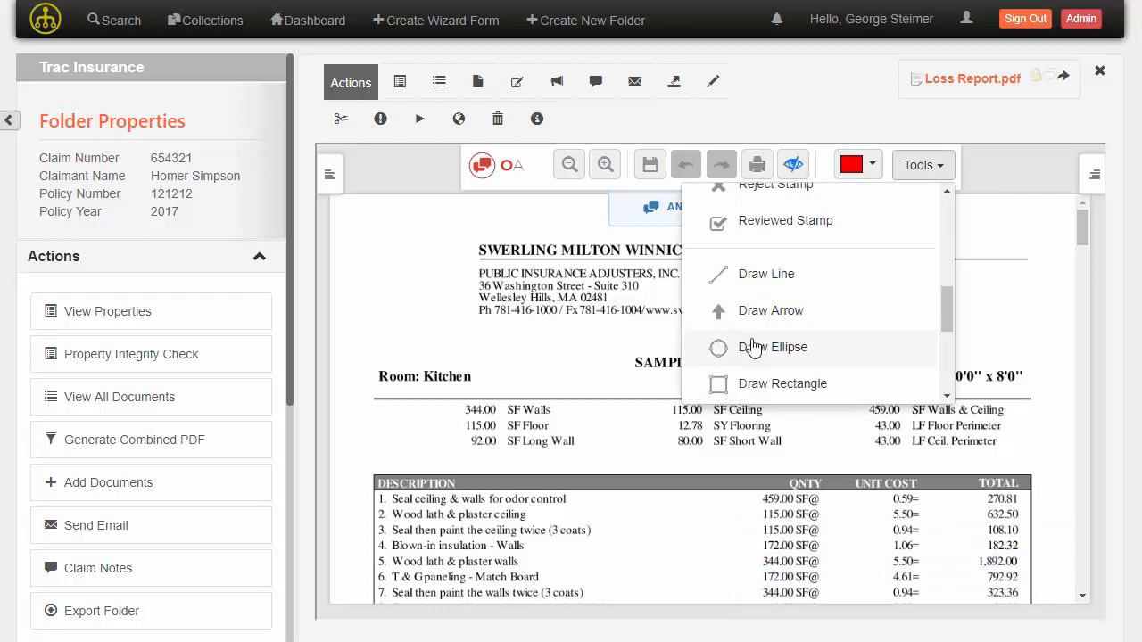
{"action": "left_click", "coordinate": [754, 351]}
{"action": "left_click_drag", "start_coordinate": [448, 234], "coordinate": [564, 320]}
{"action": "left_click_drag", "start_coordinate": [635, 336], "coordinate": [792, 356]}
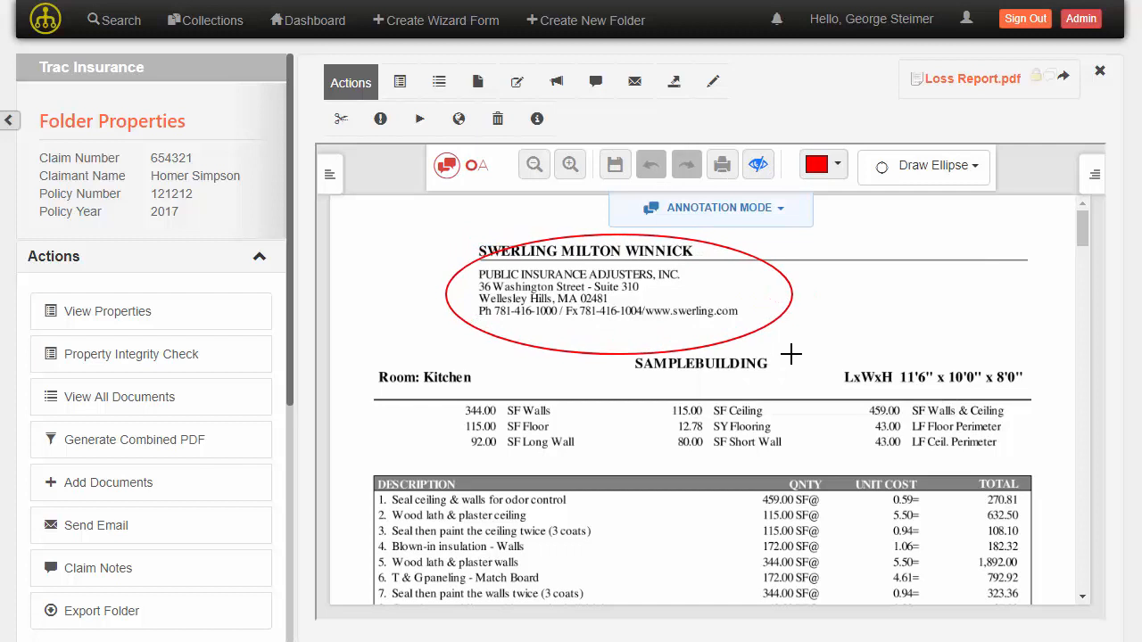
{"action": "left_click", "coordinate": [924, 166]}
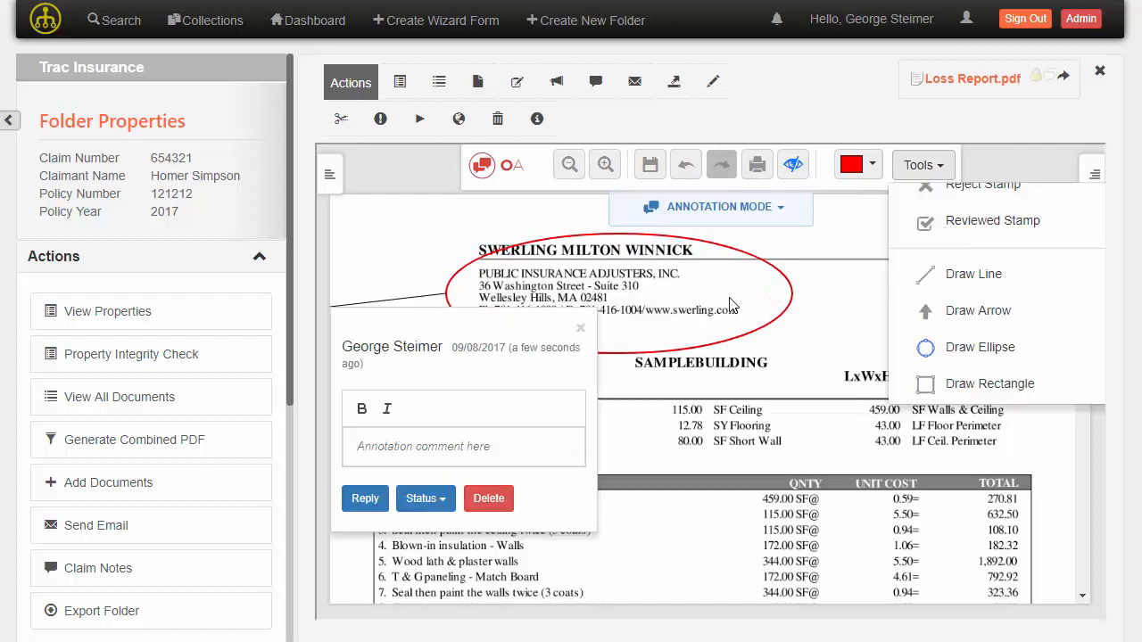
{"action": "left_click", "coordinate": [581, 332]}
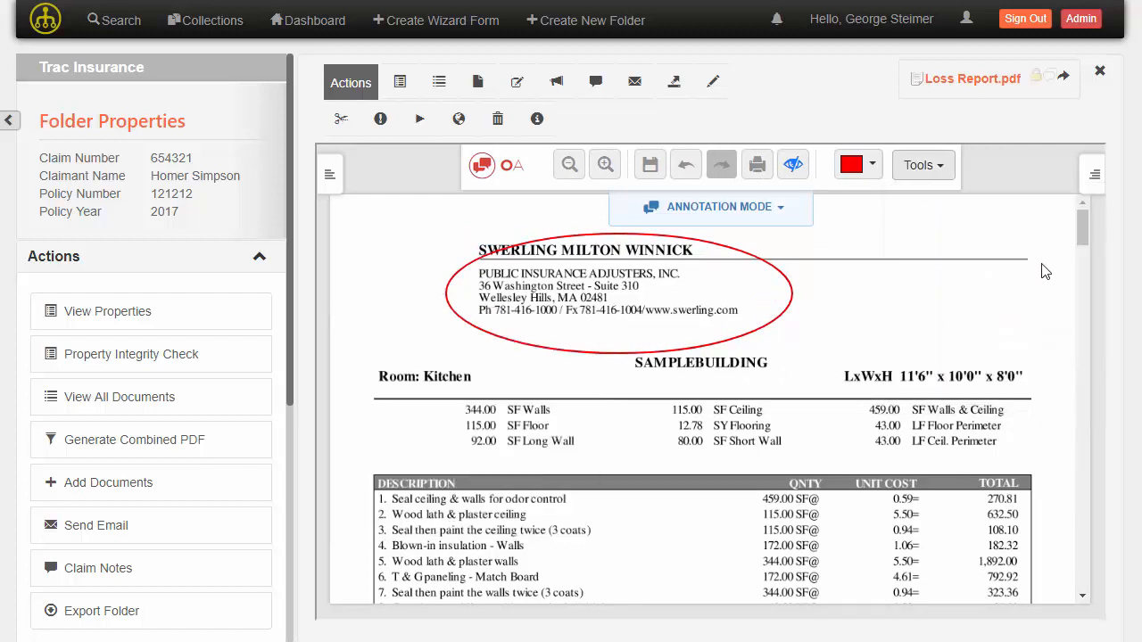
Add a yellow comment note beside the ellipse reading "Is this an approved contractor for claims?" and save the annotations.
{"action": "left_click", "coordinate": [924, 165]}
{"action": "left_click_drag", "start_coordinate": [944, 303], "coordinate": [955, 217]}
{"action": "left_click", "coordinate": [825, 258]}
{"action": "left_click", "coordinate": [804, 281]}
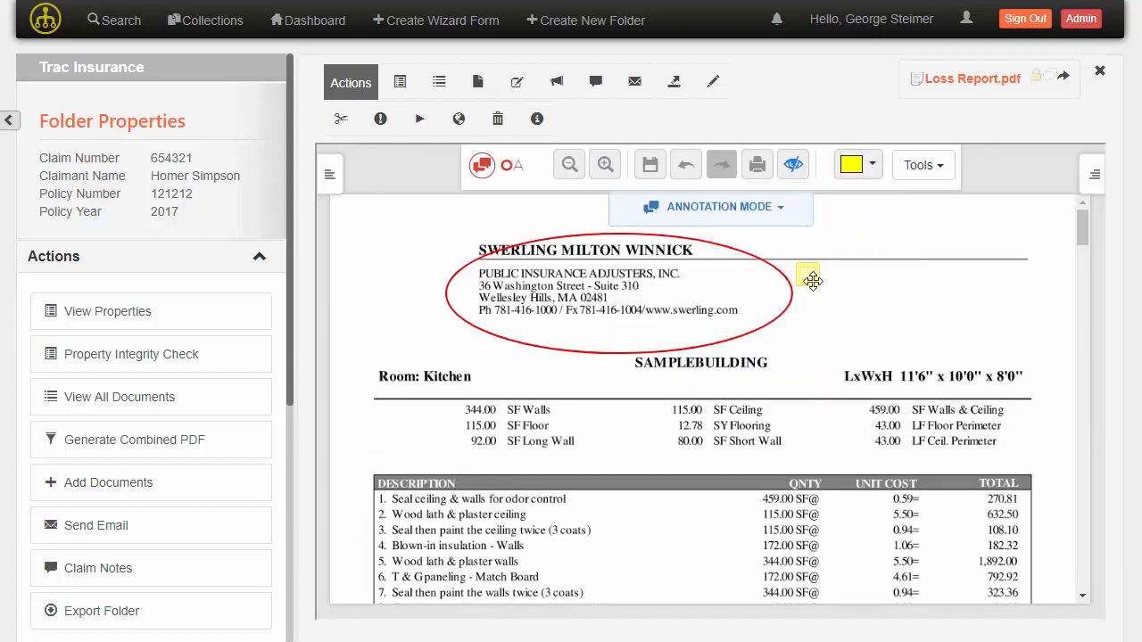
{"action": "type", "text": "Is this"}
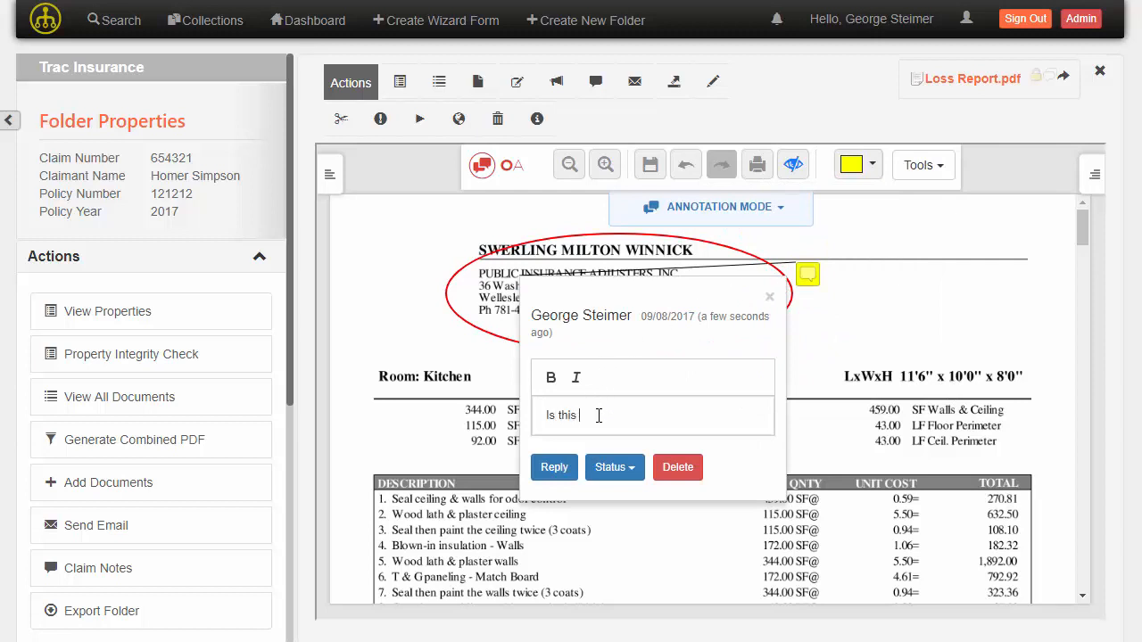
{"action": "type", "text": " an approved contractor for claims?"}
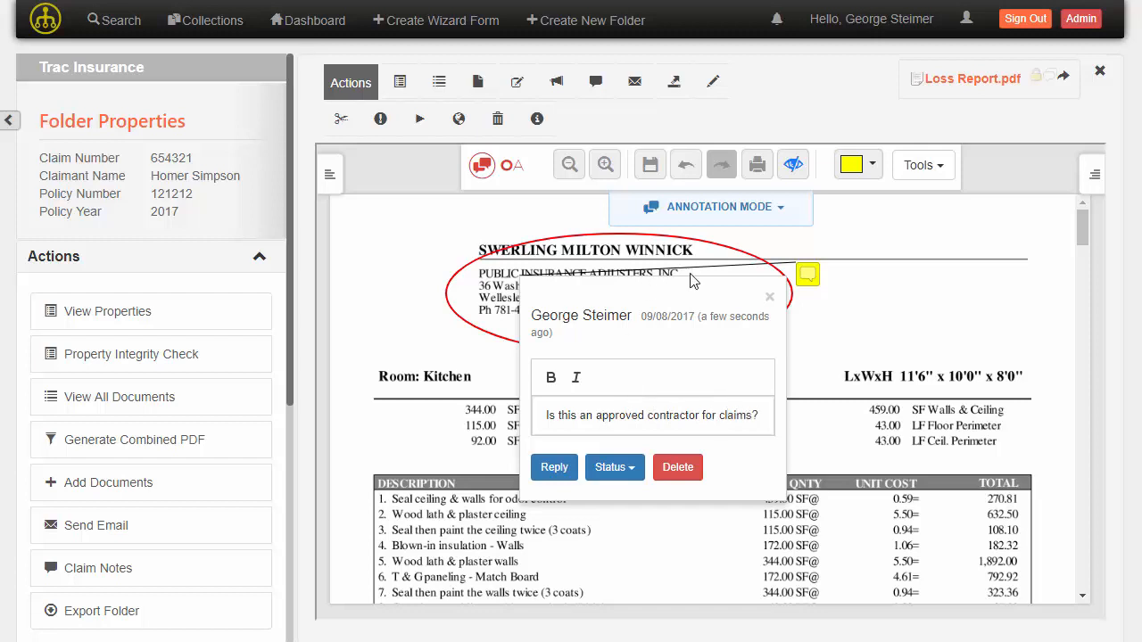
{"action": "left_click", "coordinate": [770, 298]}
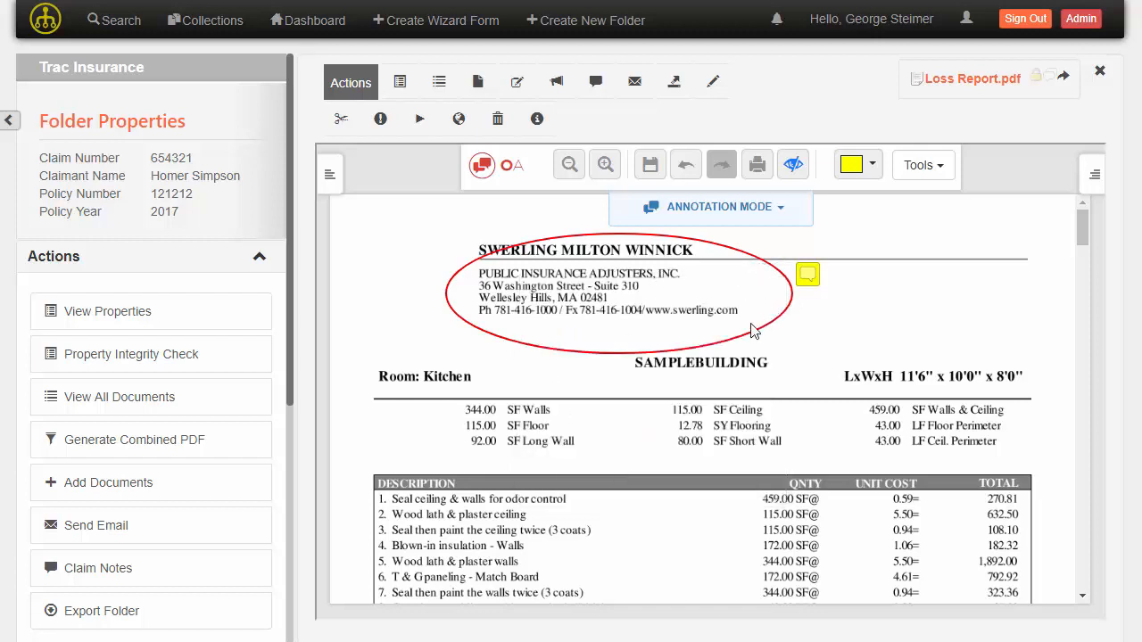
{"action": "left_click", "coordinate": [662, 176]}
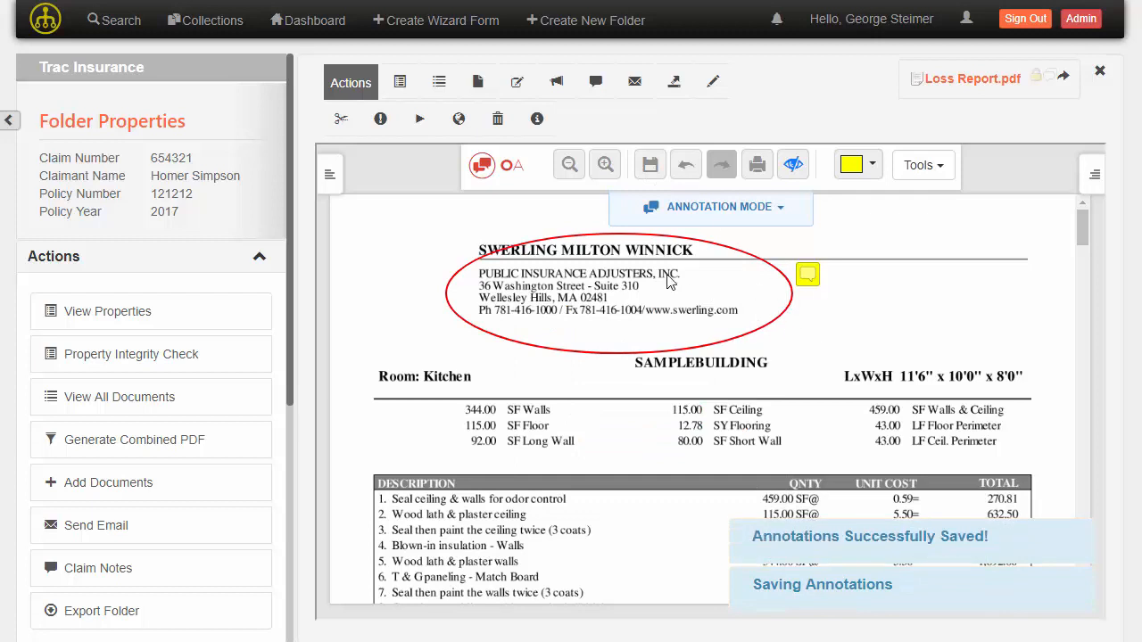
{"action": "mouse_move", "coordinate": [668, 310]}
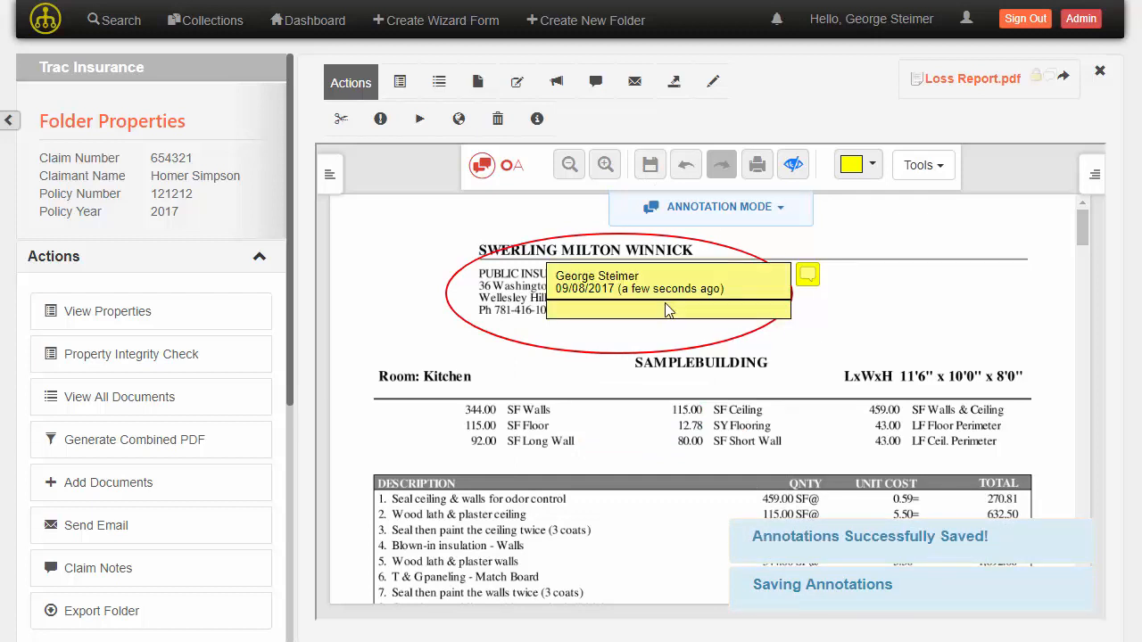
Browse the claim's Medical and Photos folders and open Accident-front.jpg.
{"action": "left_click", "coordinate": [208, 258]}
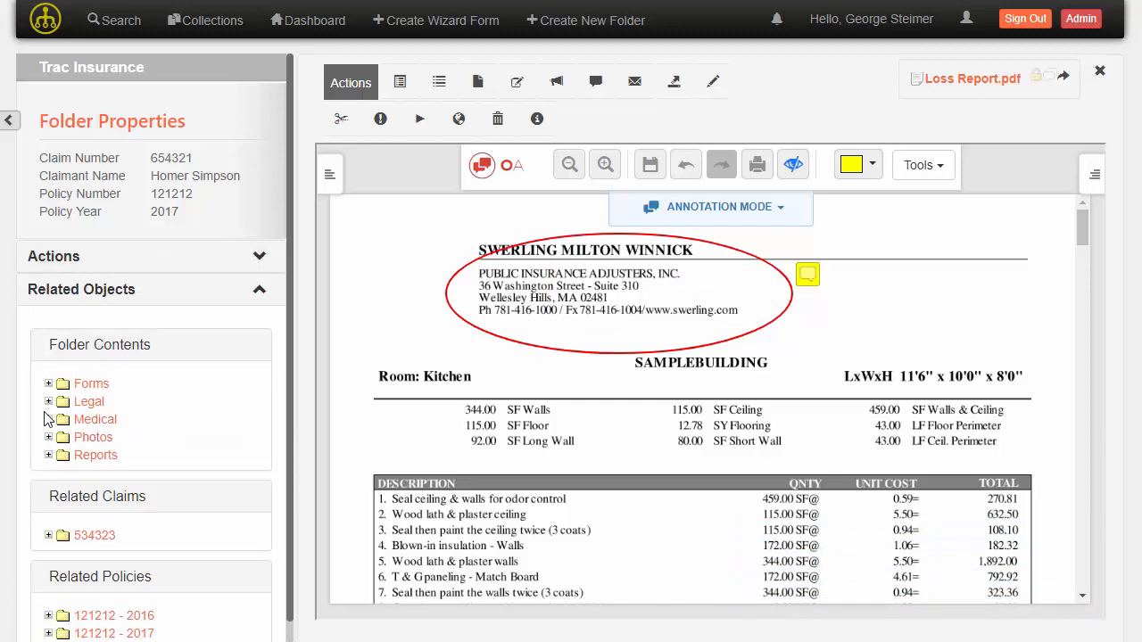
{"action": "left_click", "coordinate": [49, 420]}
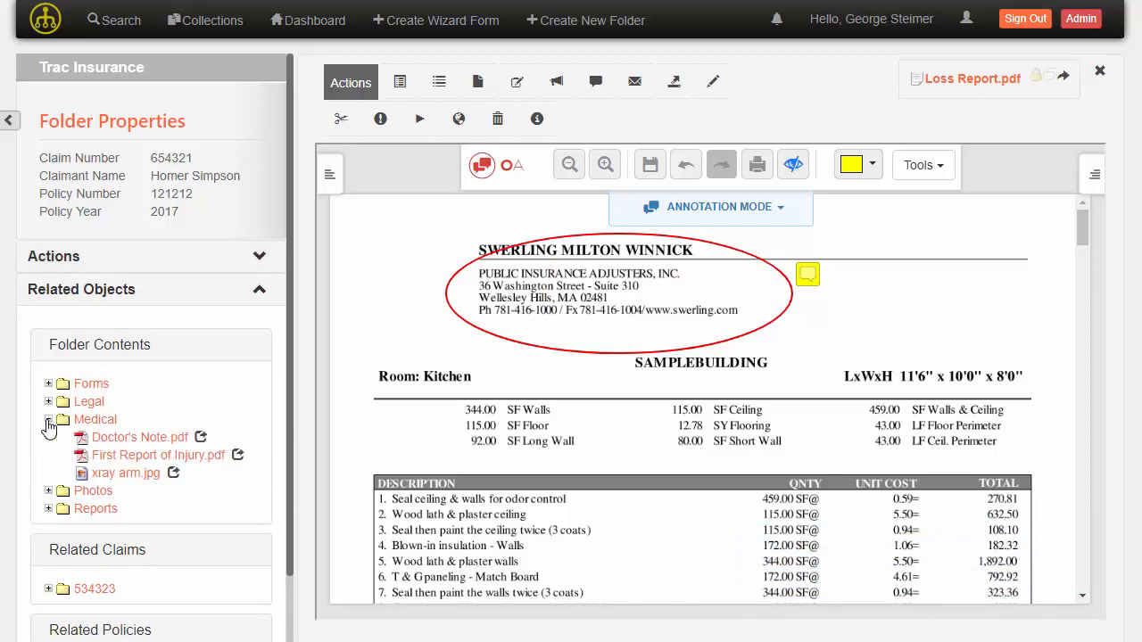
{"action": "left_click", "coordinate": [48, 420]}
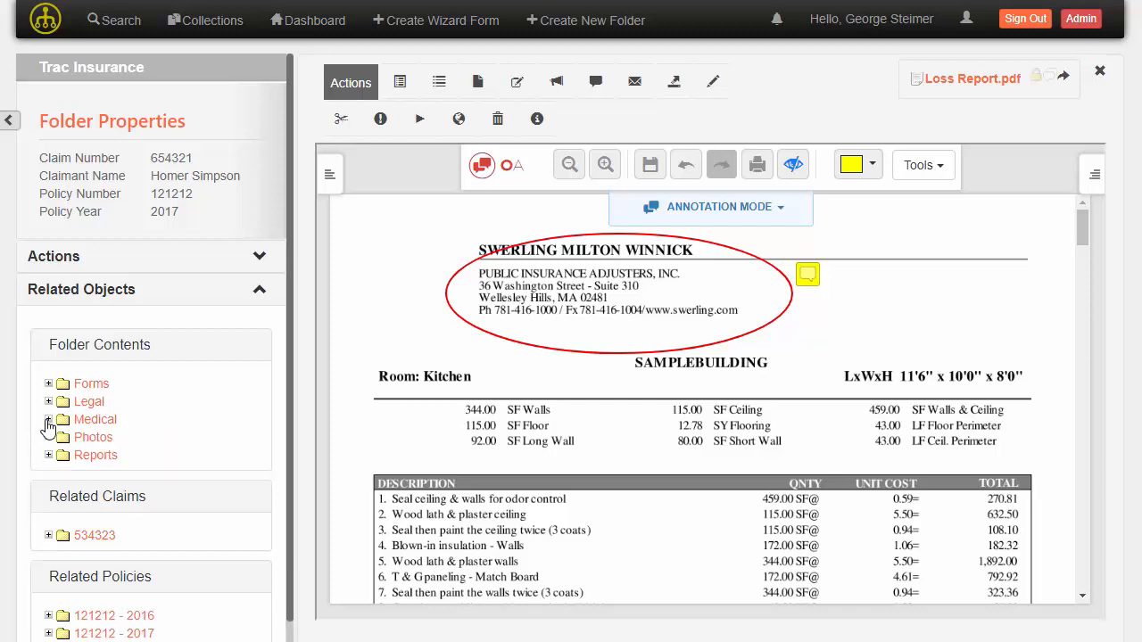
{"action": "left_click", "coordinate": [49, 437]}
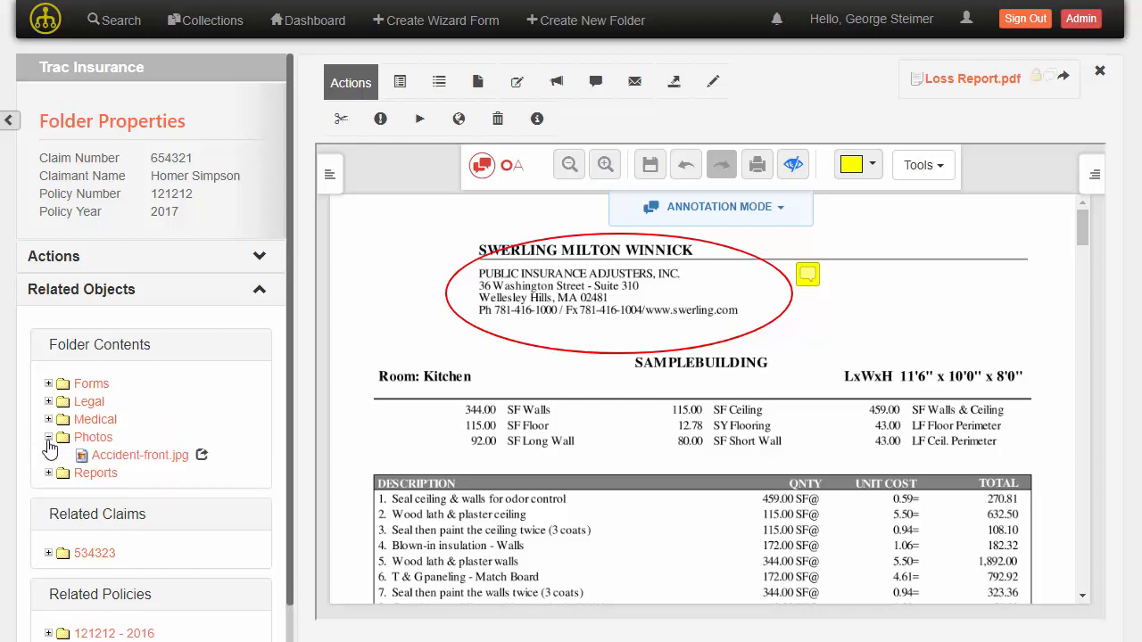
{"action": "left_click", "coordinate": [141, 455]}
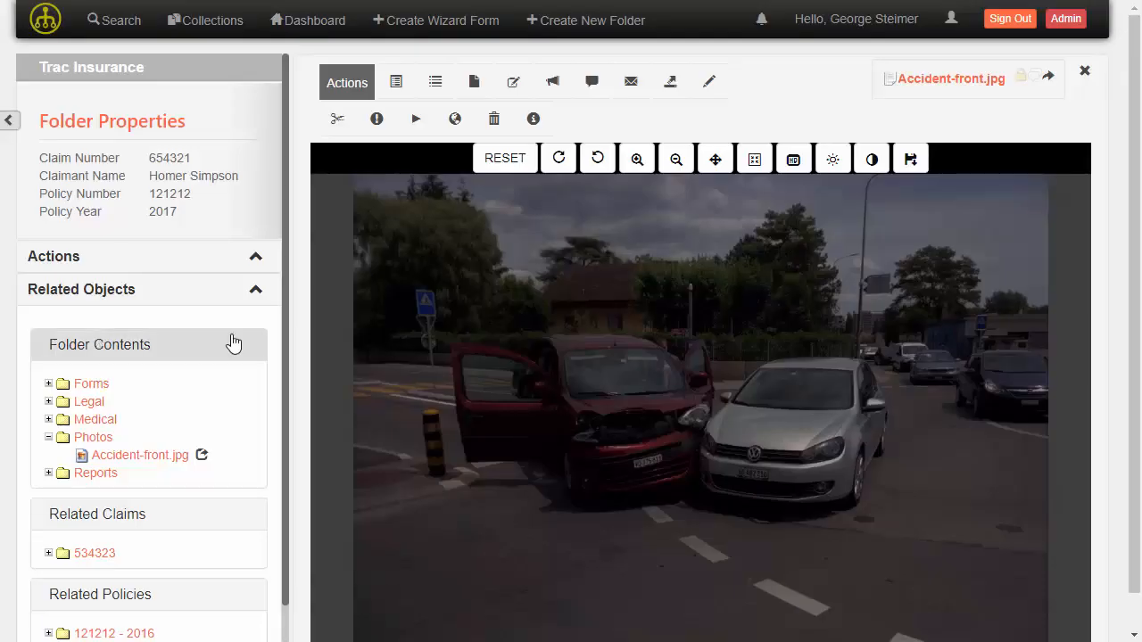
Brighten and enhance the dark accident photo, fine-tuning the adjustment until the vehicles are clearly visible.
{"action": "scroll", "coordinate": [741, 339], "scroll_direction": "down", "scroll_amount": 1}
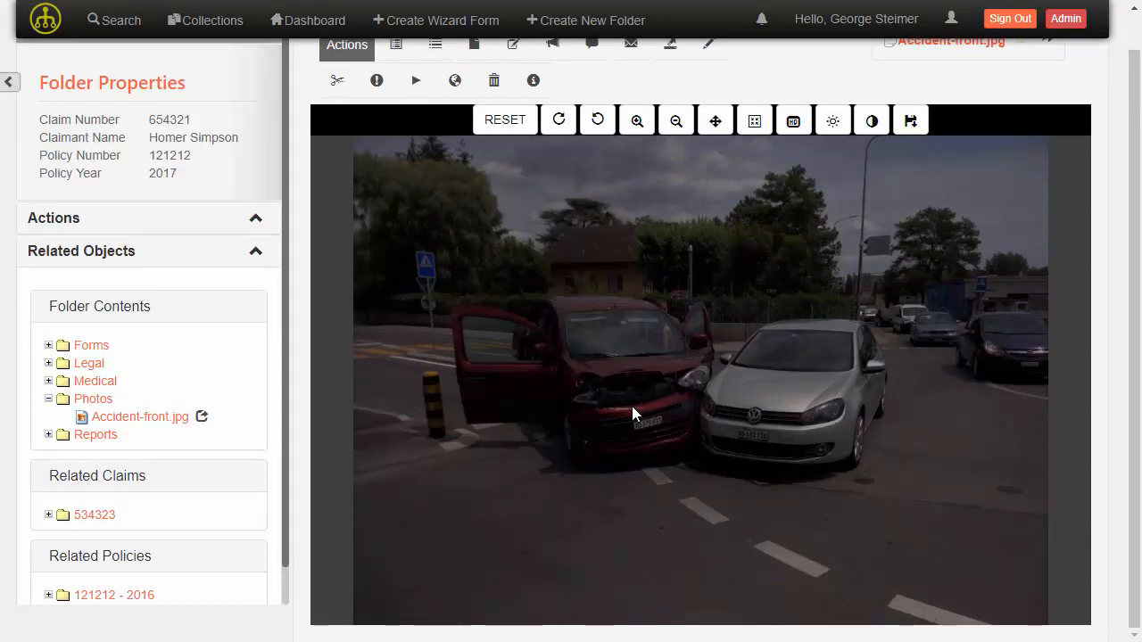
{"action": "scroll", "coordinate": [675, 411], "scroll_direction": "up", "scroll_amount": 1}
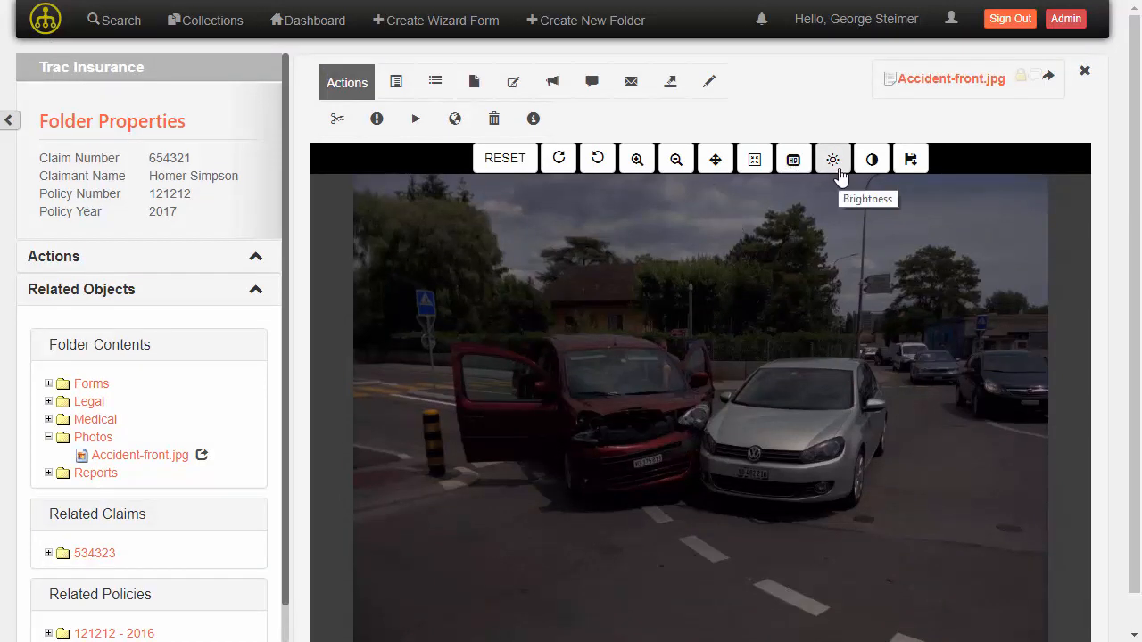
{"action": "left_click", "coordinate": [843, 171]}
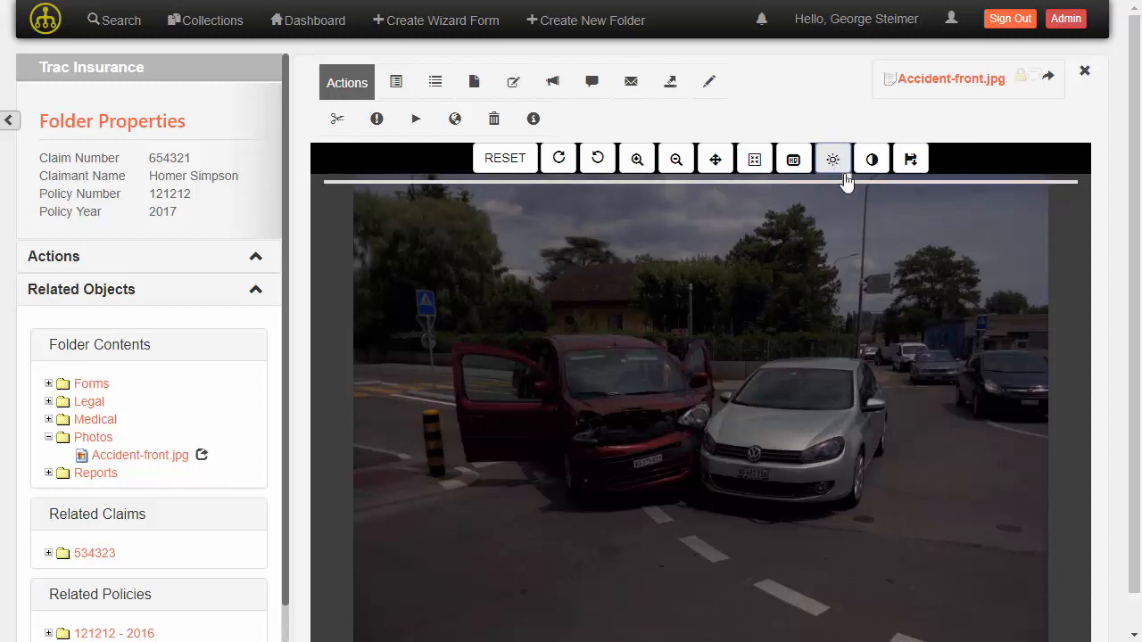
{"action": "left_click", "coordinate": [867, 182]}
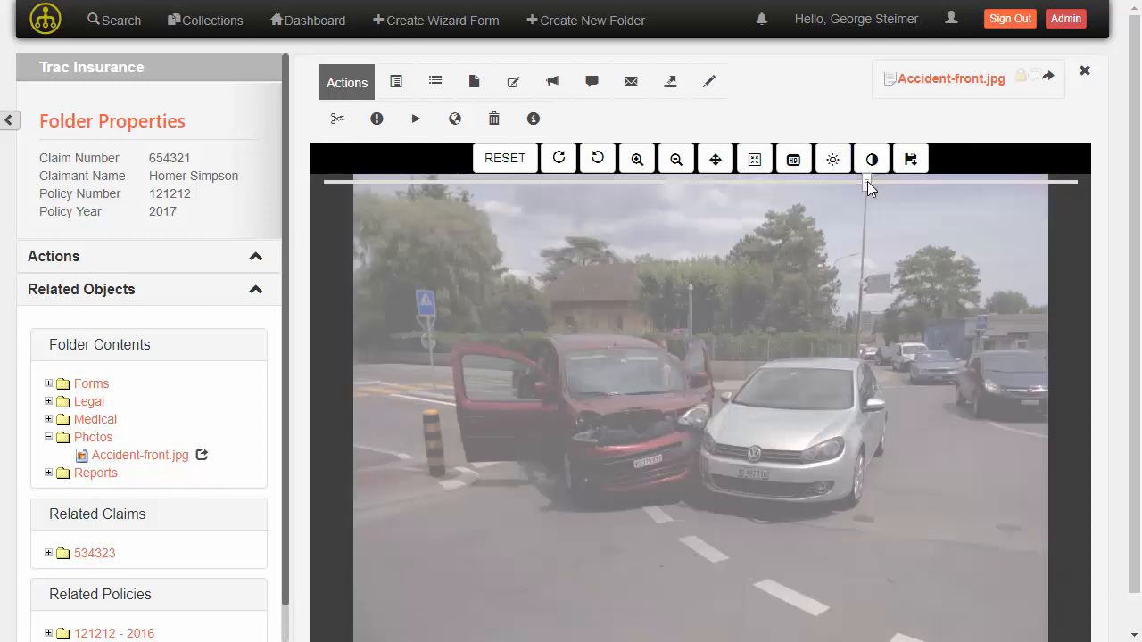
{"action": "left_click", "coordinate": [865, 171]}
{"action": "mouse_move", "coordinate": [849, 181]}
{"action": "left_mouse_down"}
{"action": "mouse_move", "coordinate": [862, 186]}
{"action": "mouse_move", "coordinate": [835, 191]}
{"action": "left_mouse_up"}
{"action": "left_click", "coordinate": [794, 160]}
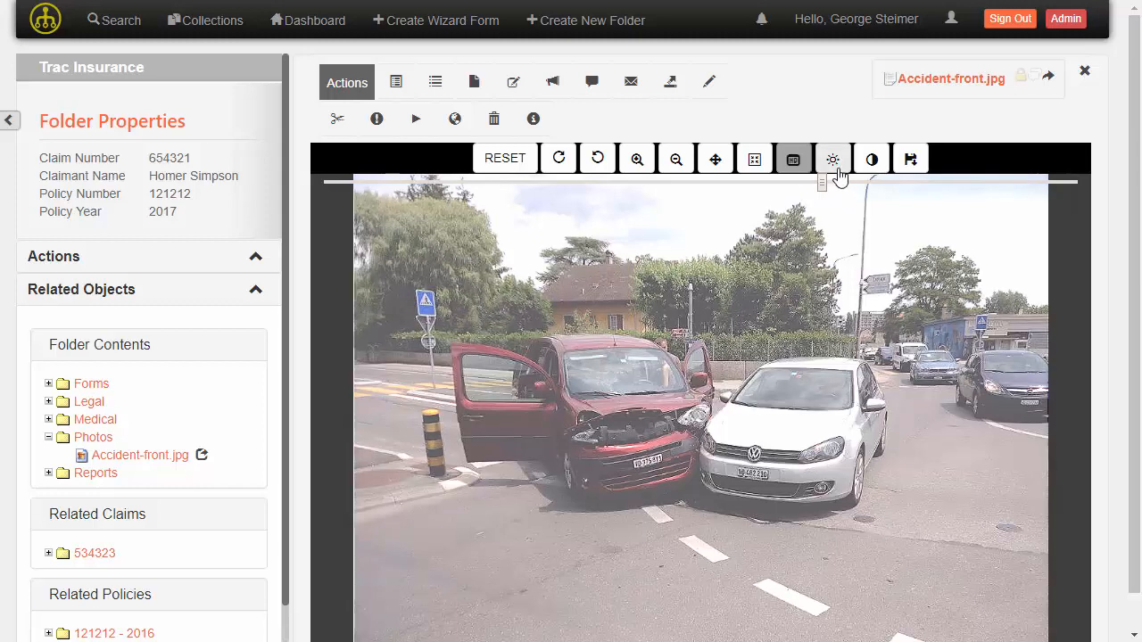
{"action": "left_click", "coordinate": [833, 163]}
{"action": "left_click_drag", "start_coordinate": [862, 184], "coordinate": [820, 186]}
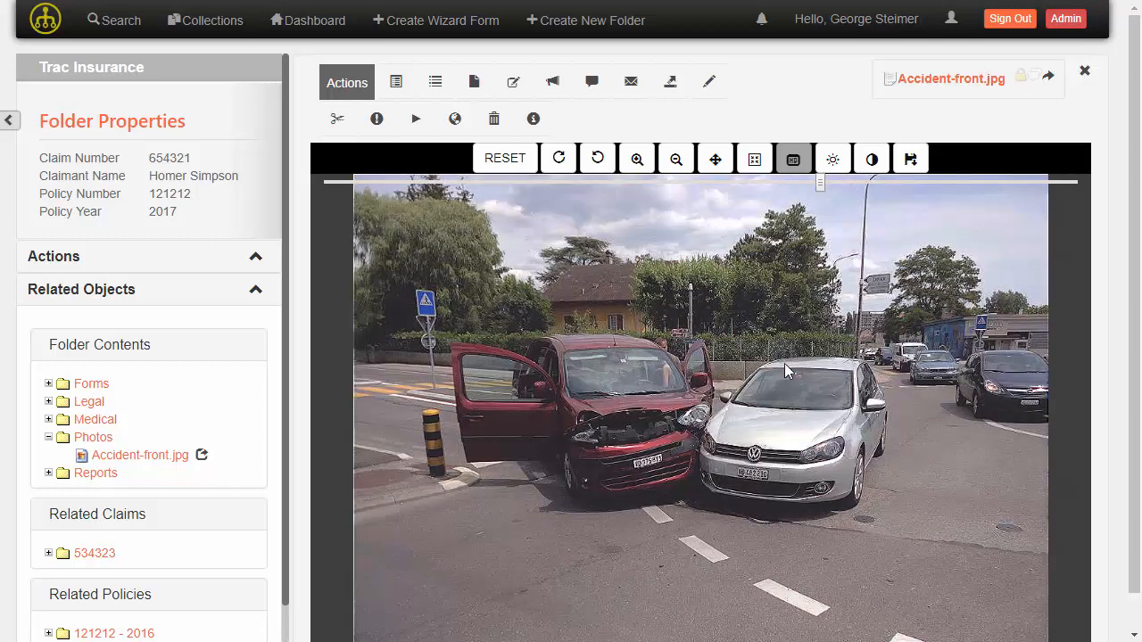
Save the edited accident photo as a new version and open version 1.0 in dual pane view.
{"action": "left_click", "coordinate": [910, 163]}
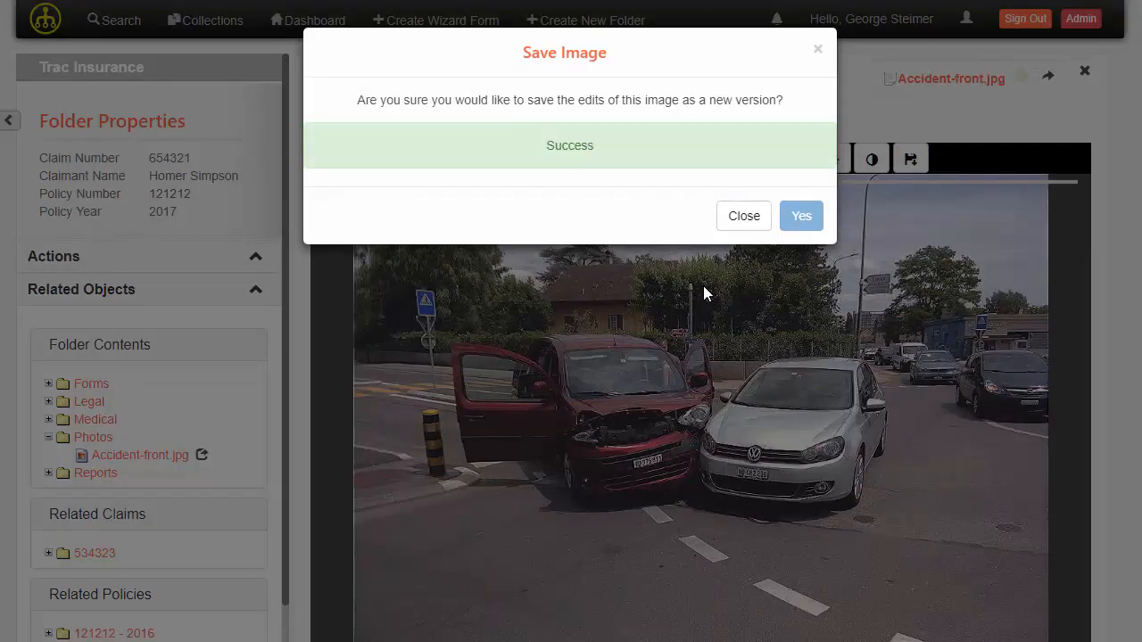
{"action": "left_click", "coordinate": [744, 217]}
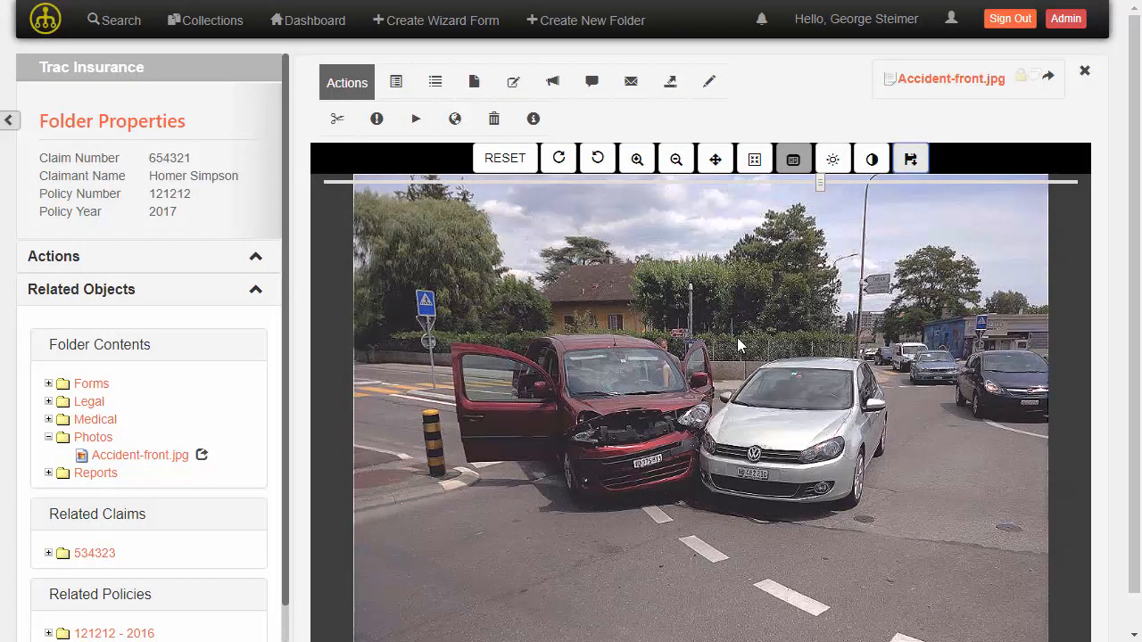
{"action": "left_click", "coordinate": [436, 95]}
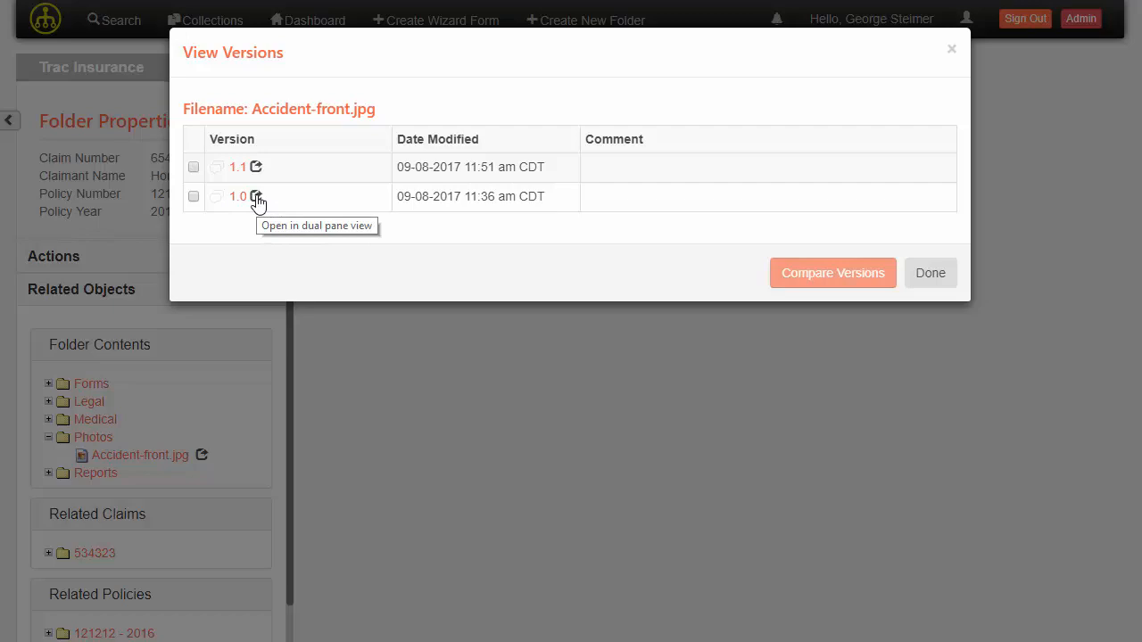
{"action": "left_click", "coordinate": [257, 197]}
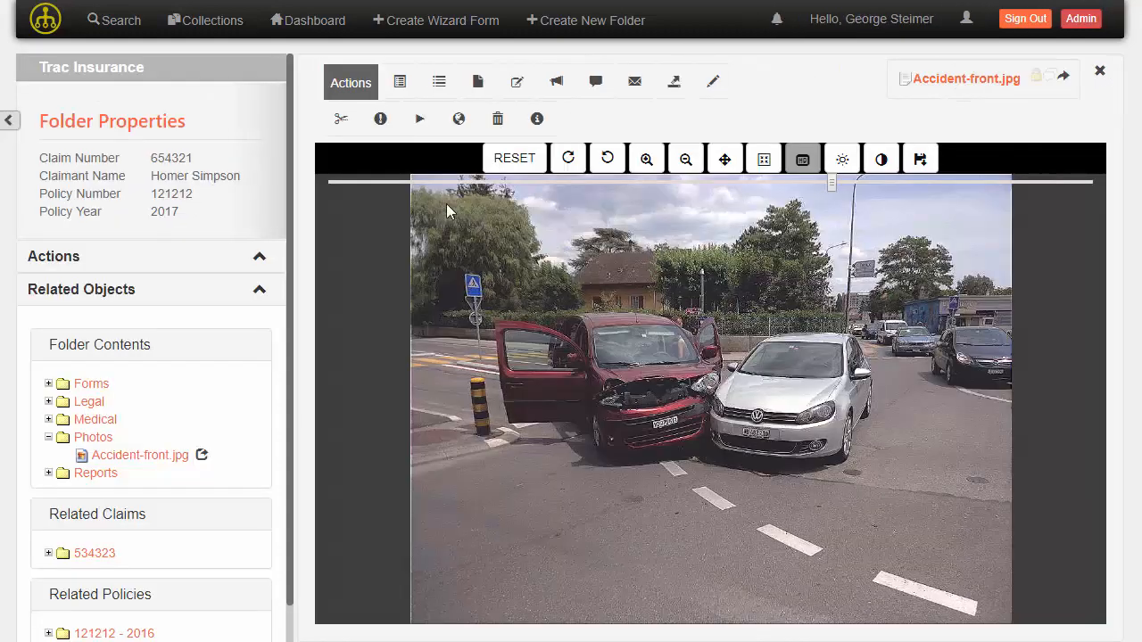
Start a new note in the folder's claim notes and set its note type to Legal.
{"action": "left_click", "coordinate": [146, 260]}
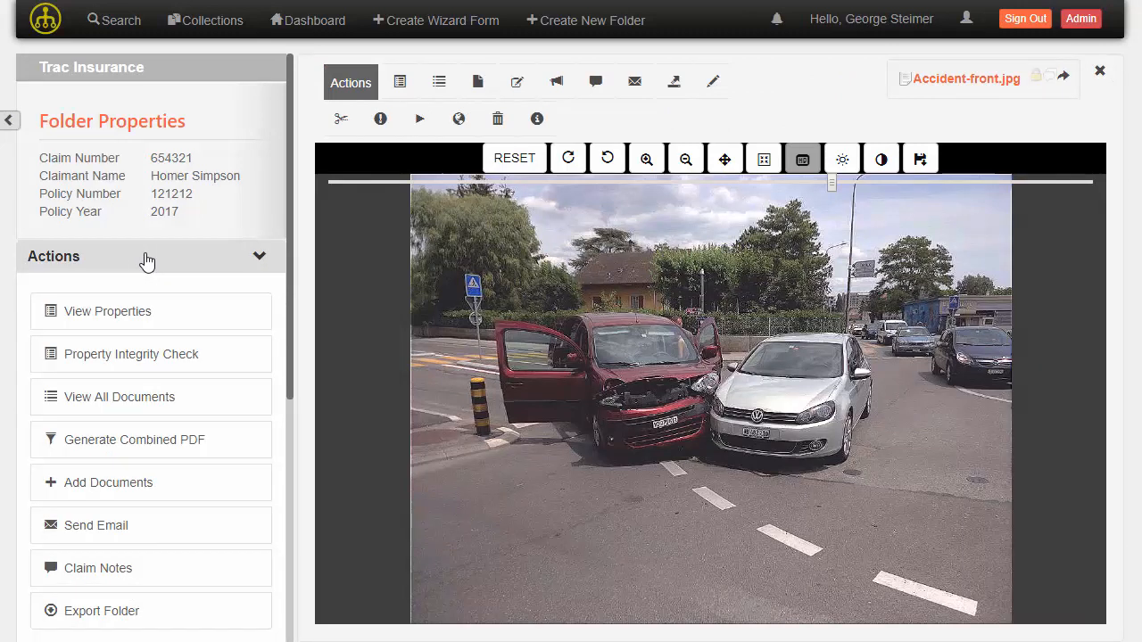
{"action": "scroll", "coordinate": [146, 260], "scroll_direction": "down", "scroll_amount": 2}
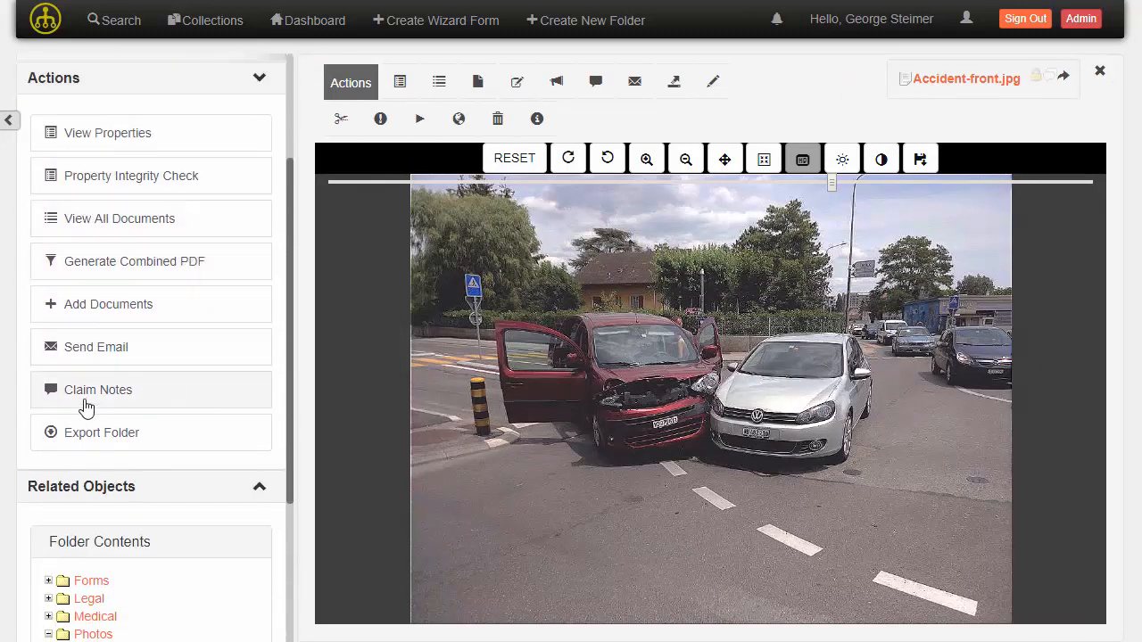
{"action": "left_click", "coordinate": [104, 397]}
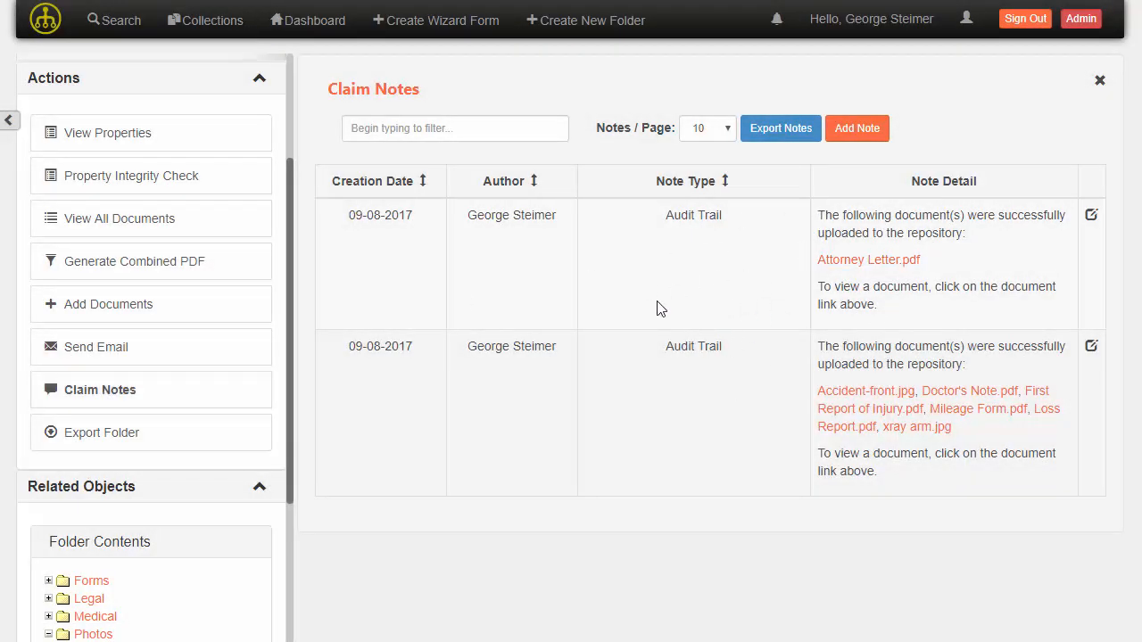
{"action": "left_click", "coordinate": [857, 129]}
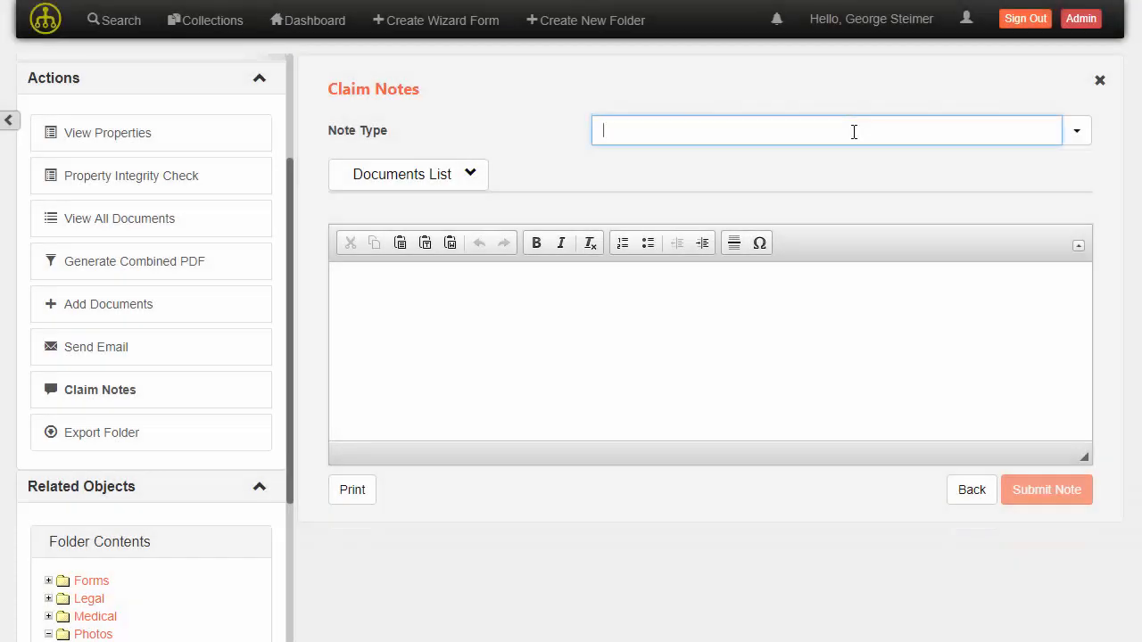
{"action": "type", "text": "Le"}
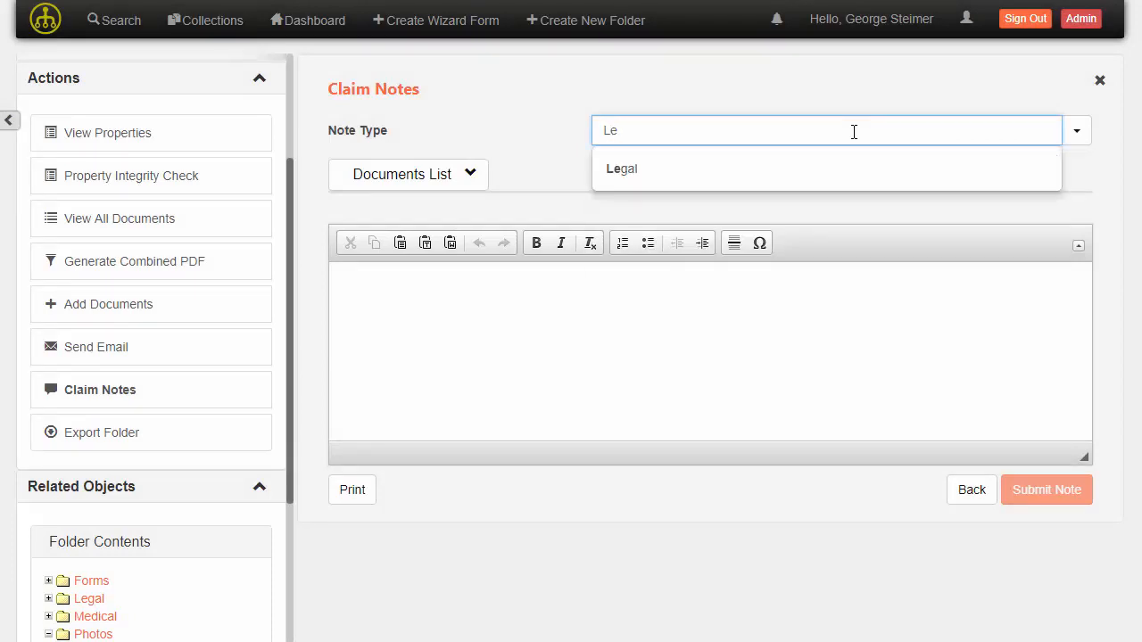
{"action": "type", "text": "gal"}
{"action": "key", "text": "Return"}
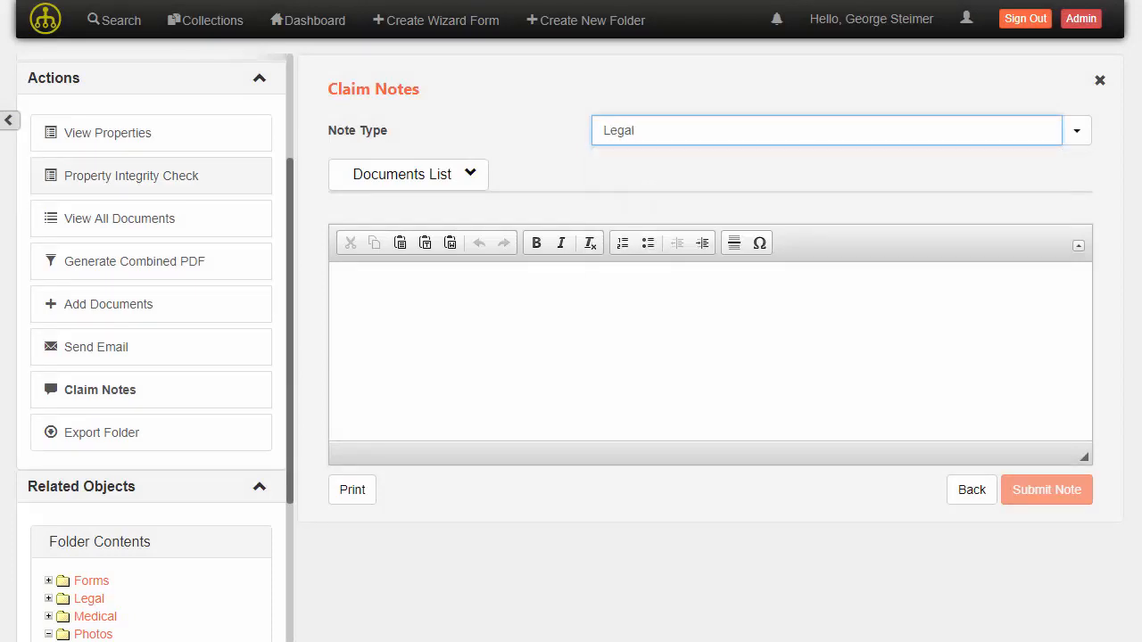
Write "Legal review is needed due to claim amount" as the note text and submit the note.
{"action": "left_click", "coordinate": [416, 314]}
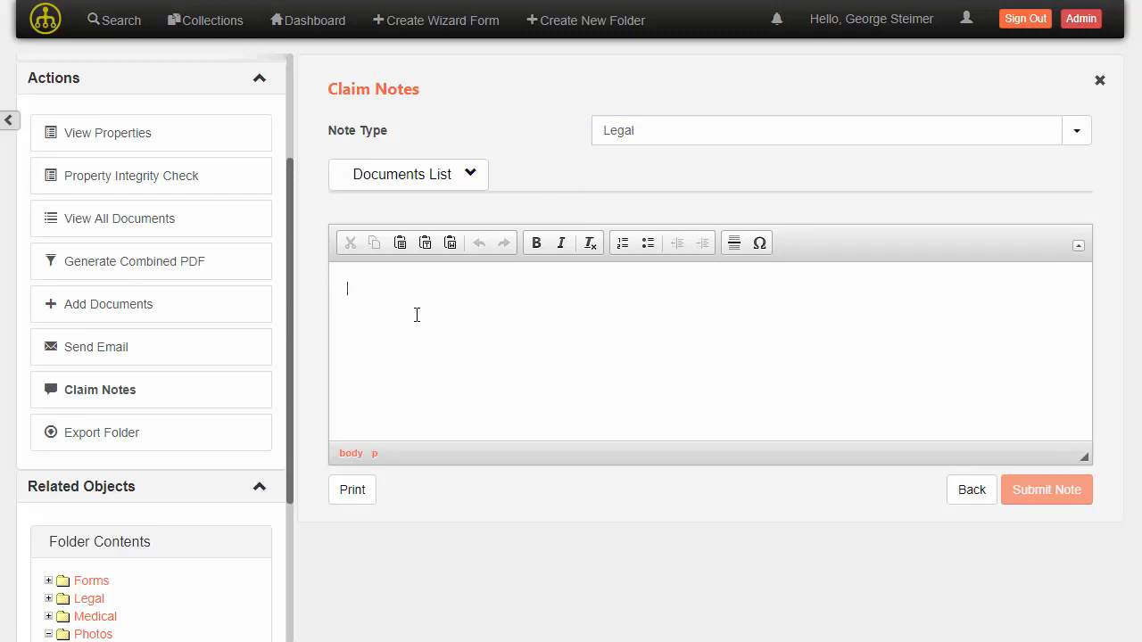
{"action": "type", "text": "Le"}
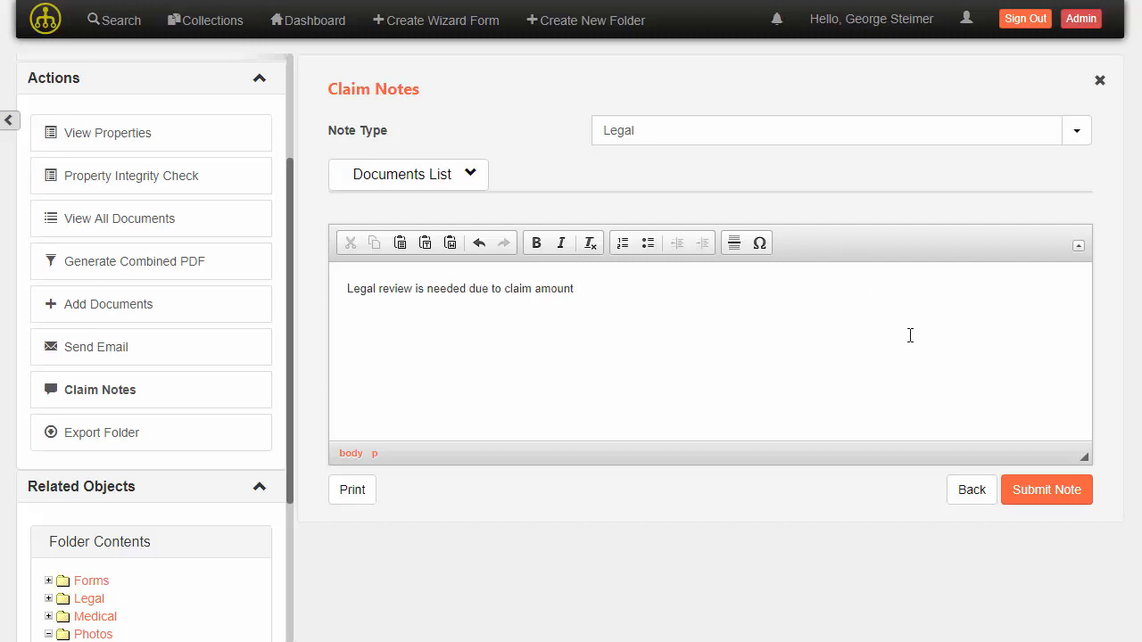
{"action": "left_click", "coordinate": [1033, 491]}
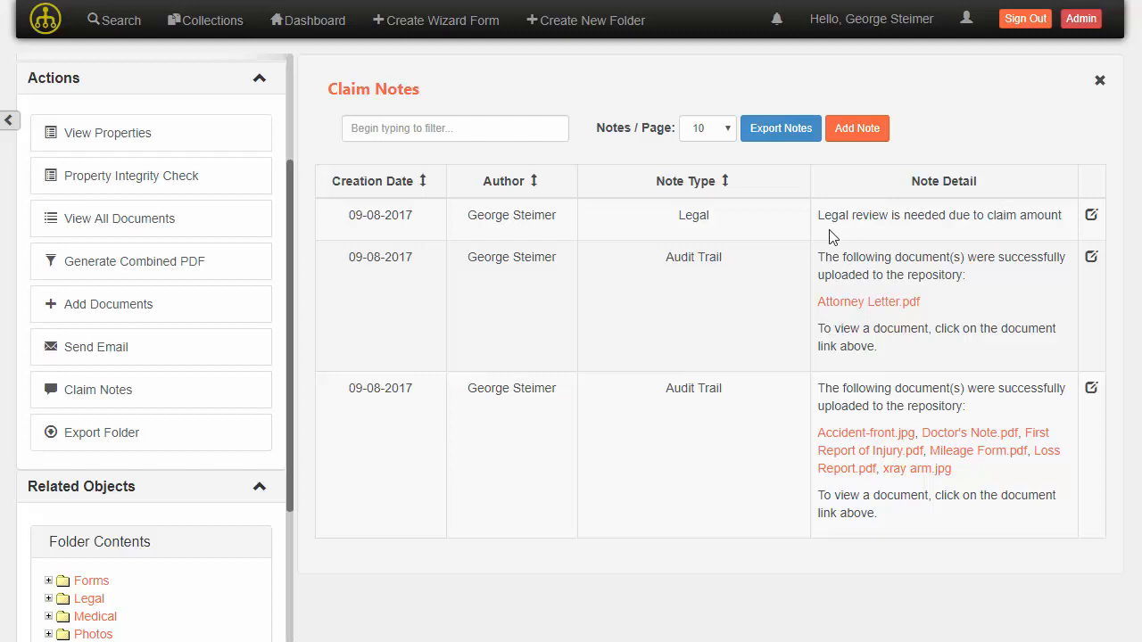
Begin adding documents to the claim folder and add Quote for Public DNO.msg with its attachments from the demo folder.
{"action": "scroll", "coordinate": [270, 344], "scroll_direction": "up", "scroll_amount": 2}
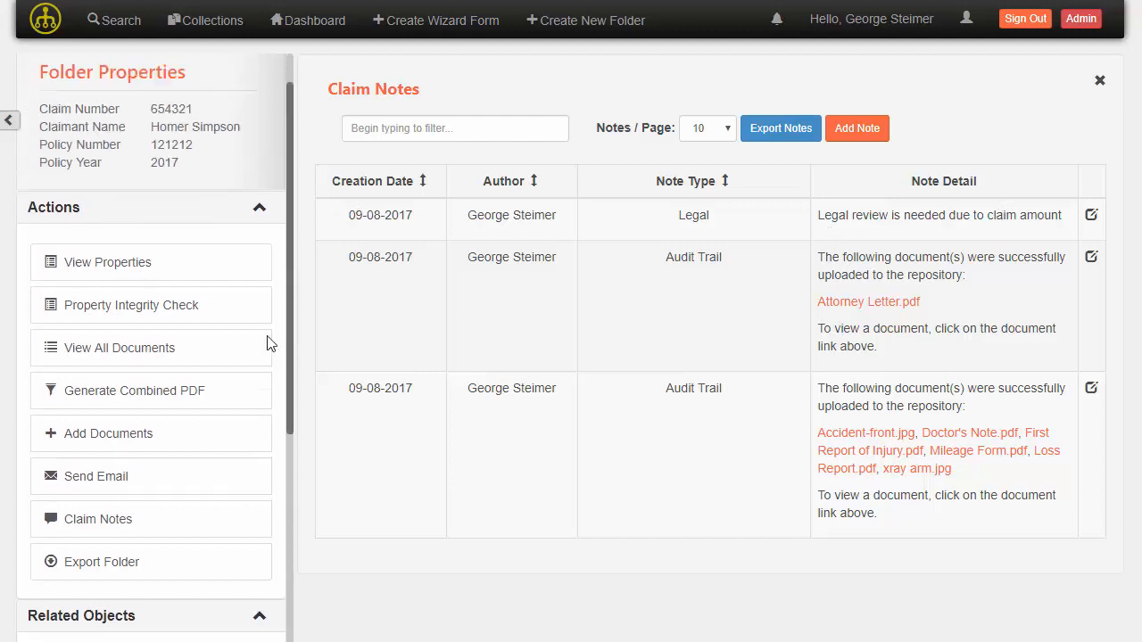
{"action": "scroll", "coordinate": [270, 344], "scroll_direction": "up", "scroll_amount": 1}
{"action": "left_click", "coordinate": [98, 490]}
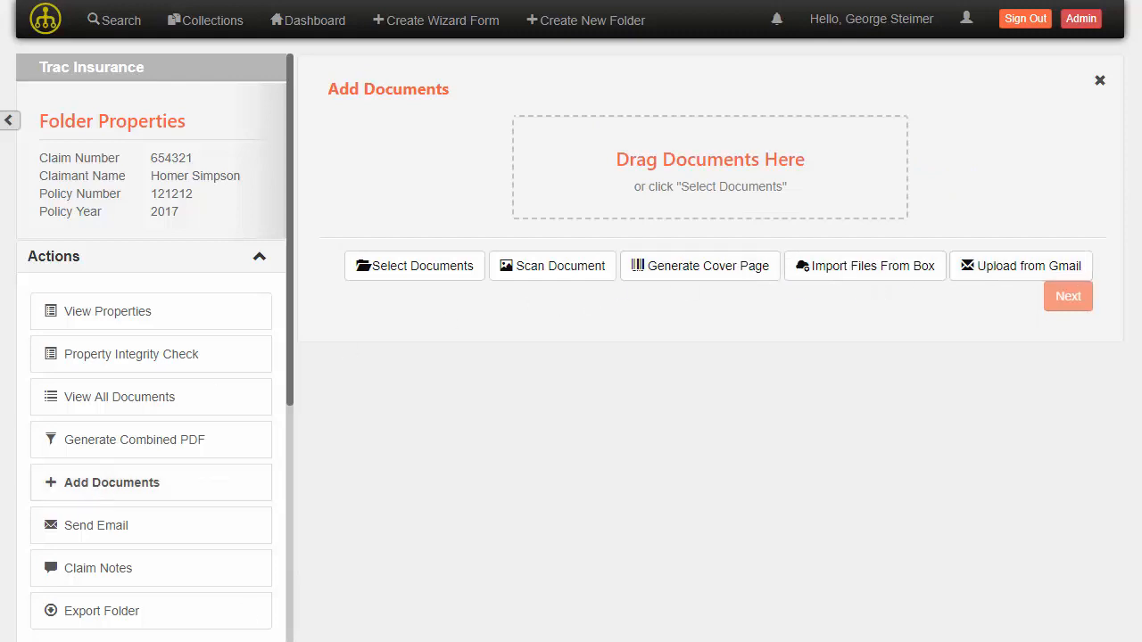
{"action": "key", "text": "alt+Tab"}
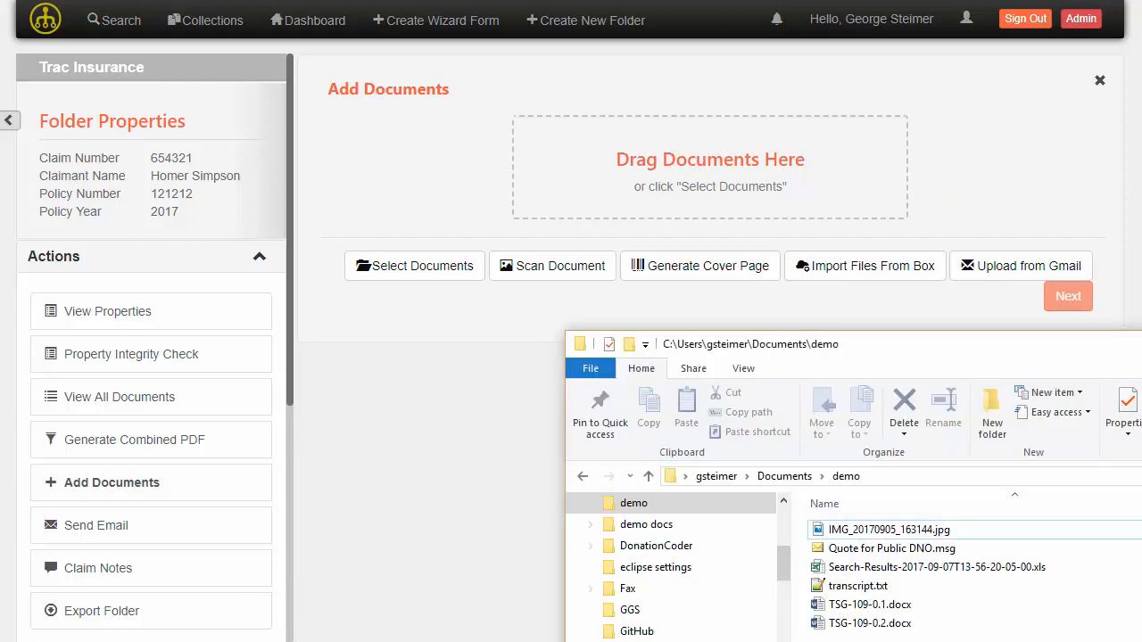
{"action": "left_click_drag", "start_coordinate": [901, 351], "coordinate": [942, 324]}
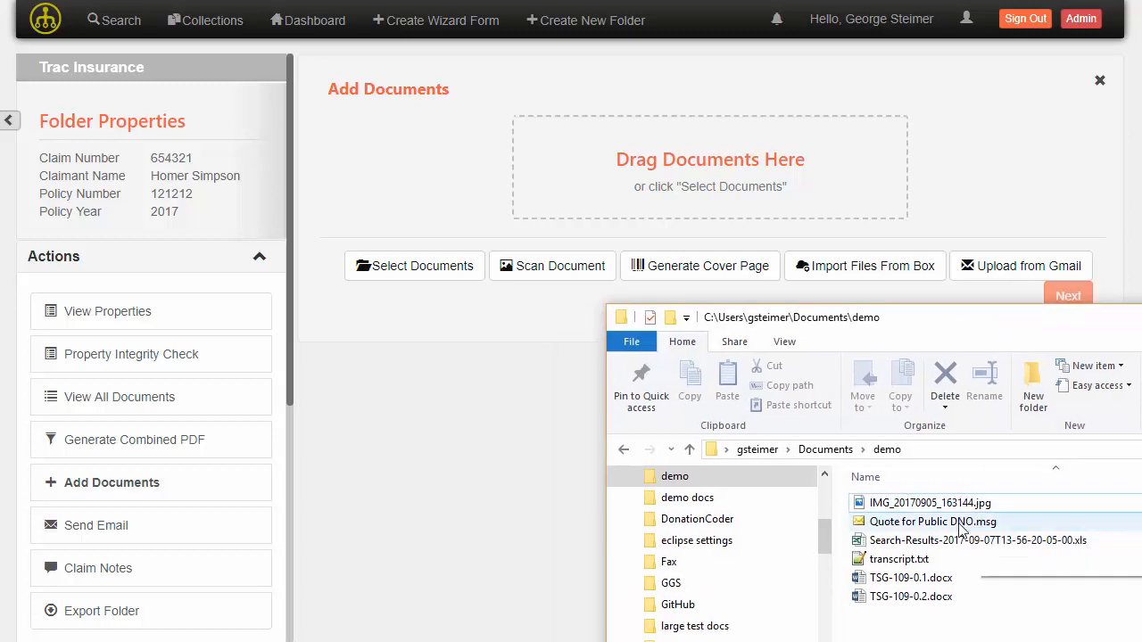
{"action": "left_click", "coordinate": [962, 526]}
{"action": "left_click_drag", "start_coordinate": [962, 528], "coordinate": [730, 182]}
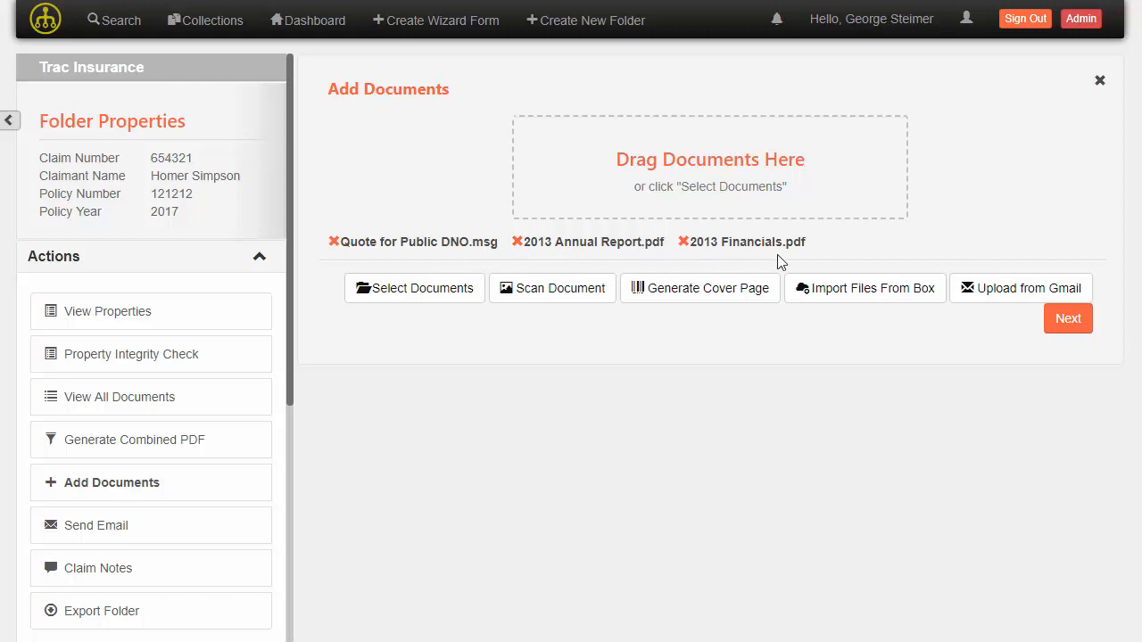
Proceed to the bulk properties and apply the Claim Document object type to all the added documents.
{"action": "left_click", "coordinate": [1068, 321]}
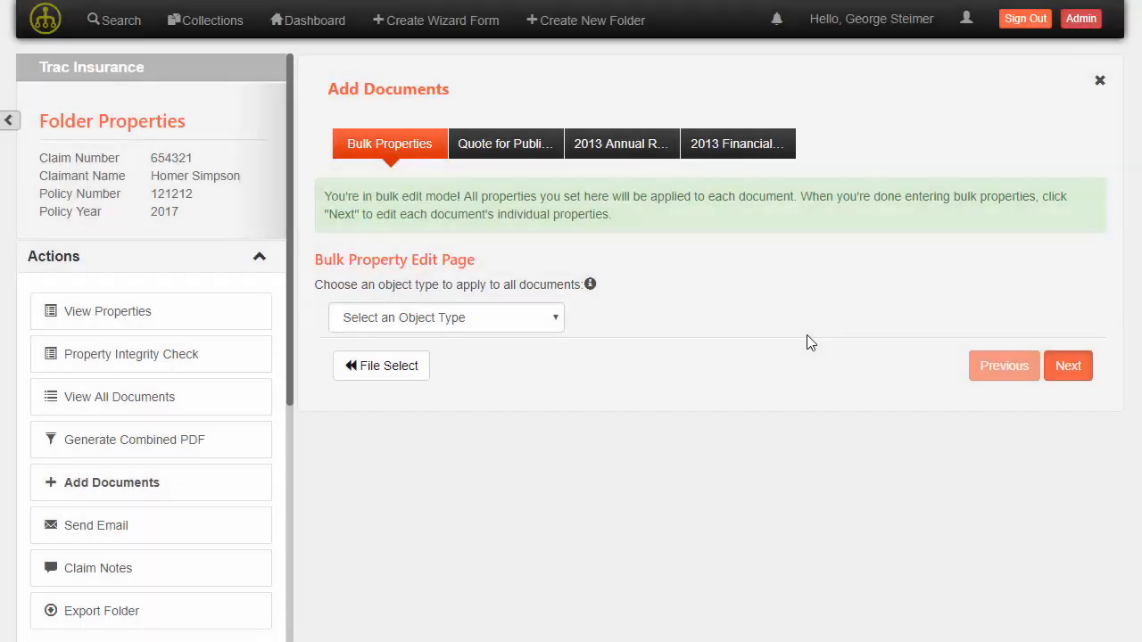
{"action": "left_click", "coordinate": [475, 324]}
{"action": "left_click", "coordinate": [466, 357]}
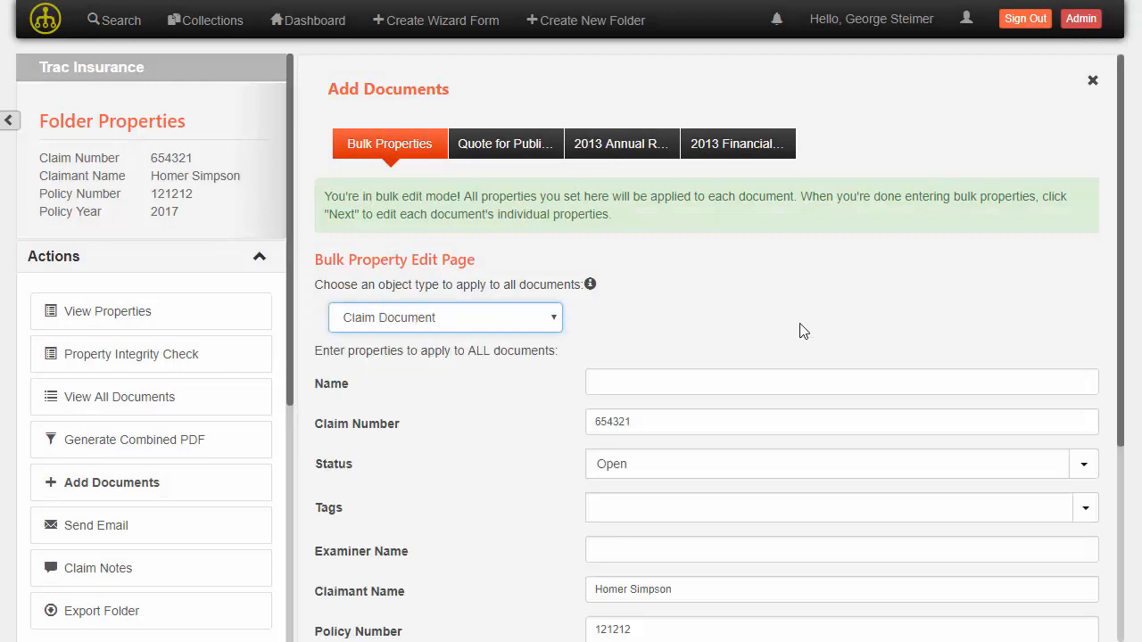
Review the bulk property fields carried over from the claim folder, including the claim number.
{"action": "scroll", "coordinate": [513, 438], "scroll_direction": "down", "scroll_amount": 2}
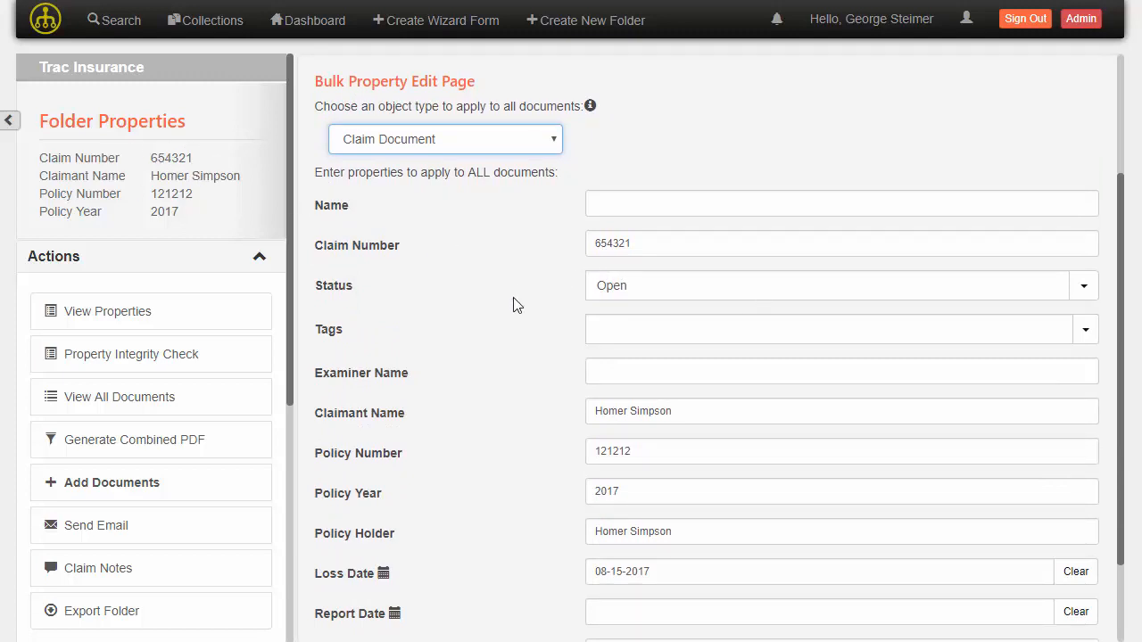
{"action": "left_click_drag", "start_coordinate": [647, 247], "coordinate": [581, 247]}
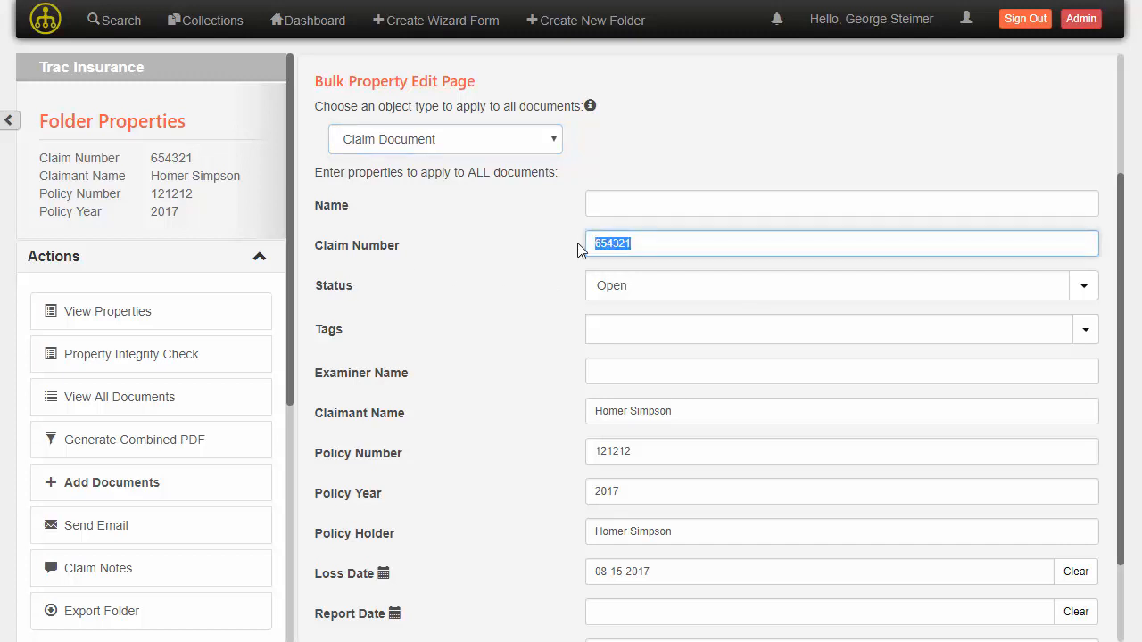
{"action": "left_click", "coordinate": [448, 251]}
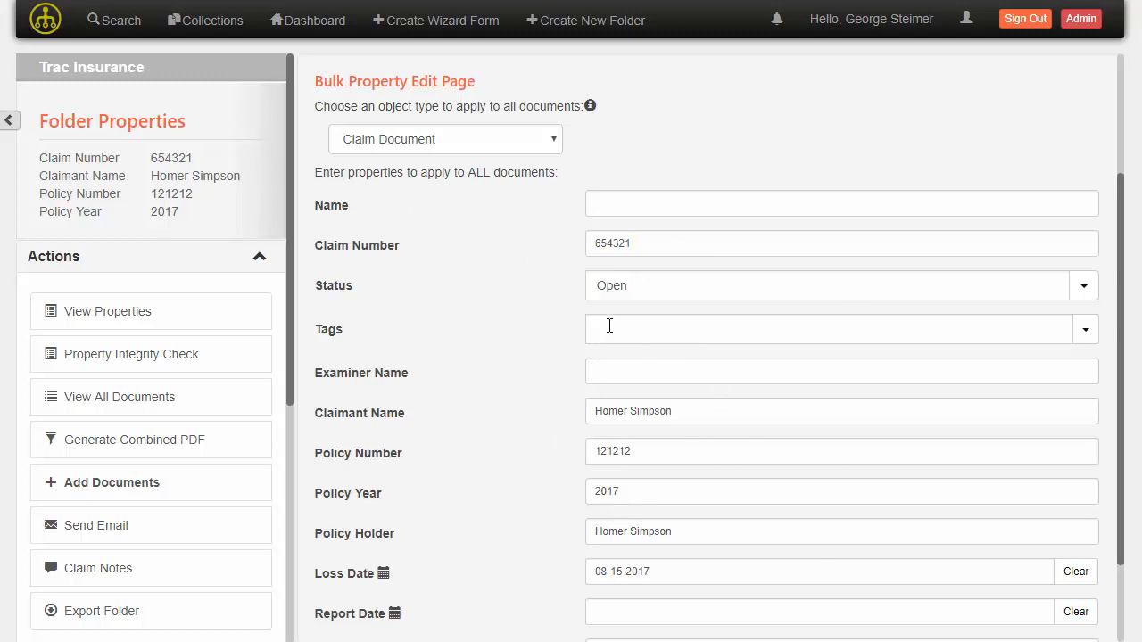
{"action": "scroll", "coordinate": [456, 361], "scroll_direction": "down", "scroll_amount": 3}
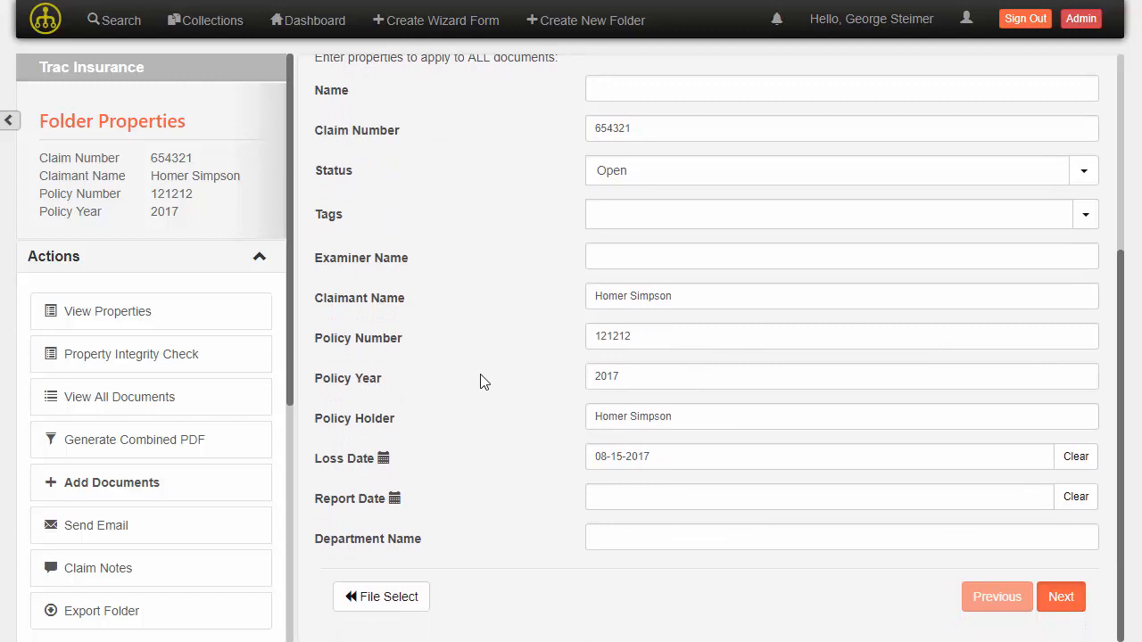
{"action": "scroll", "coordinate": [480, 382], "scroll_direction": "up", "scroll_amount": 2}
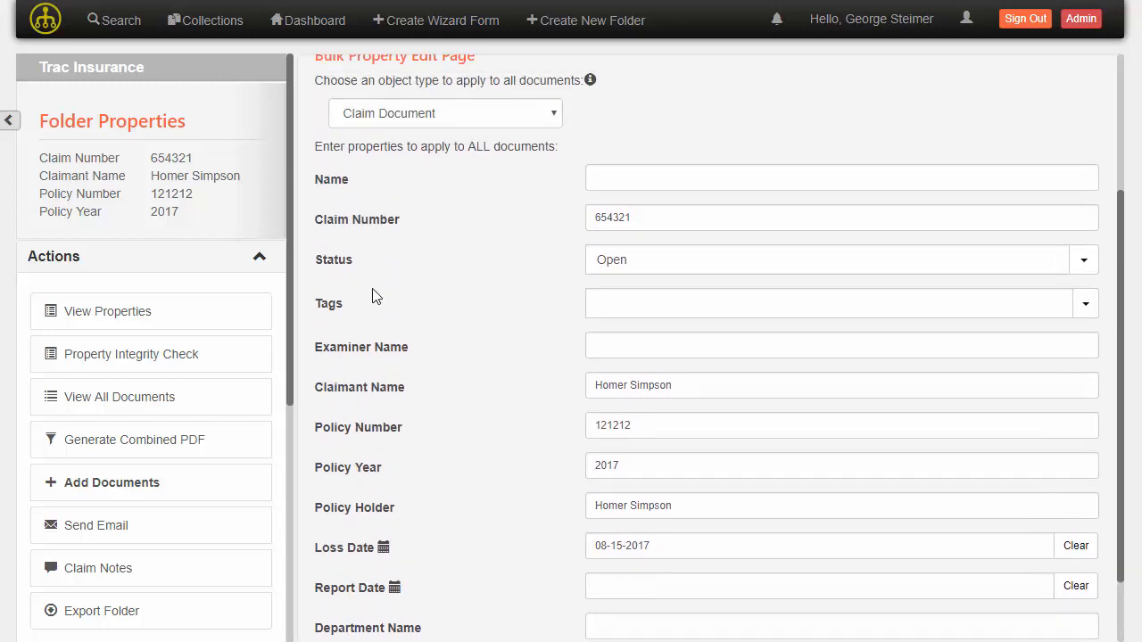
{"action": "scroll", "coordinate": [503, 269], "scroll_direction": "up", "scroll_amount": 2}
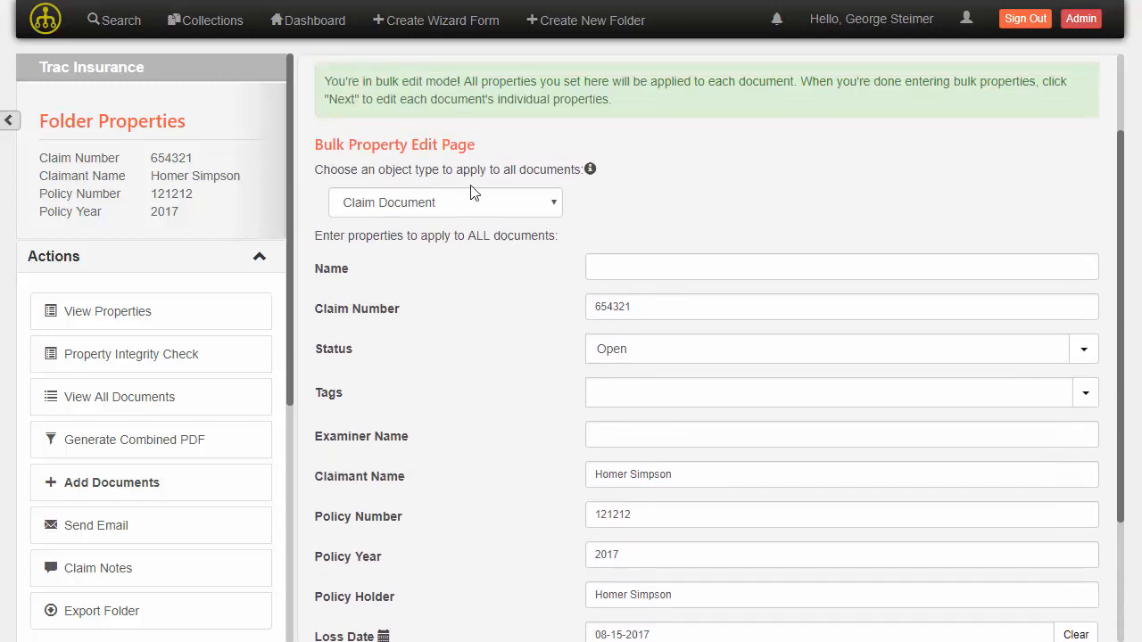
{"action": "scroll", "coordinate": [514, 448], "scroll_direction": "down", "scroll_amount": 2}
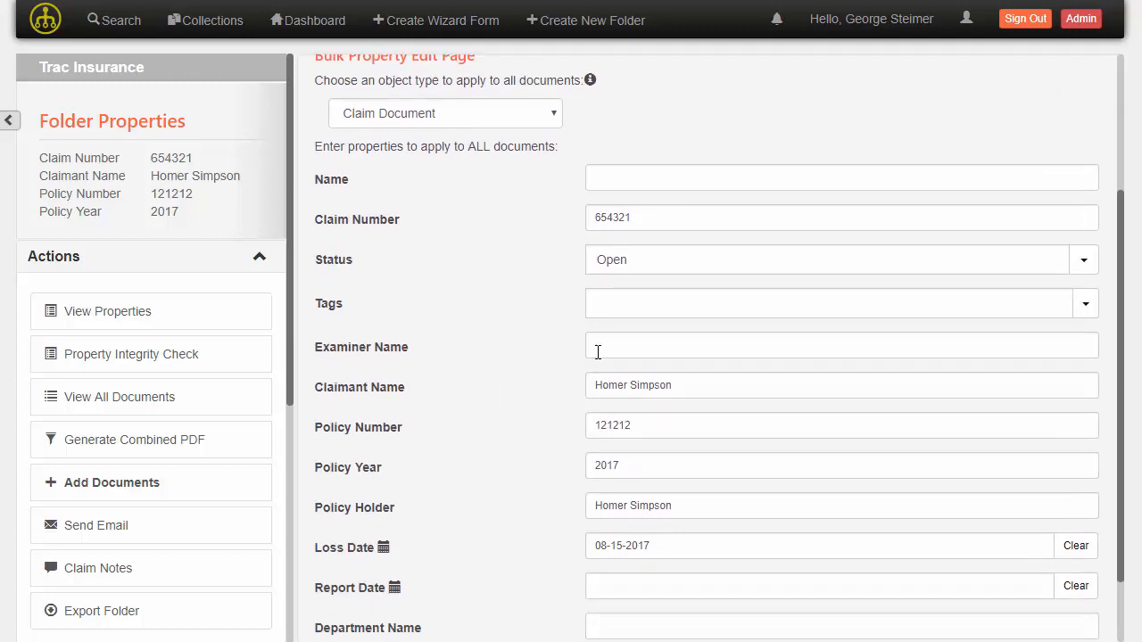
Enter the examiner's name for all documents and proceed to the individual document properties.
{"action": "left_click", "coordinate": [615, 346]}
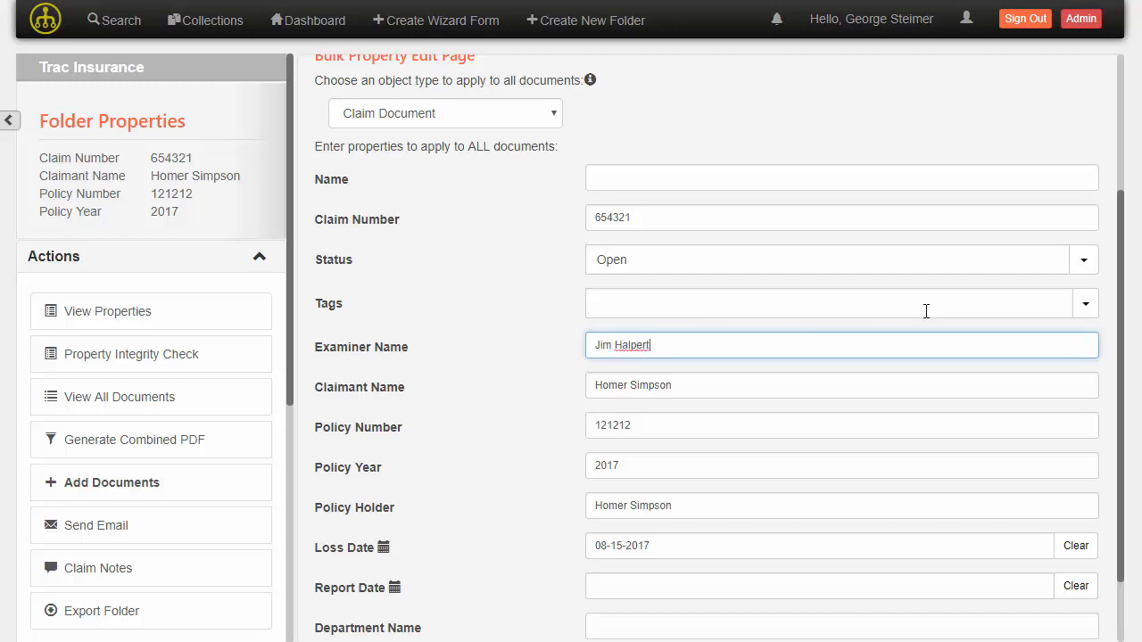
{"action": "scroll", "coordinate": [977, 290], "scroll_direction": "down", "scroll_amount": 3}
{"action": "left_click", "coordinate": [1059, 595]}
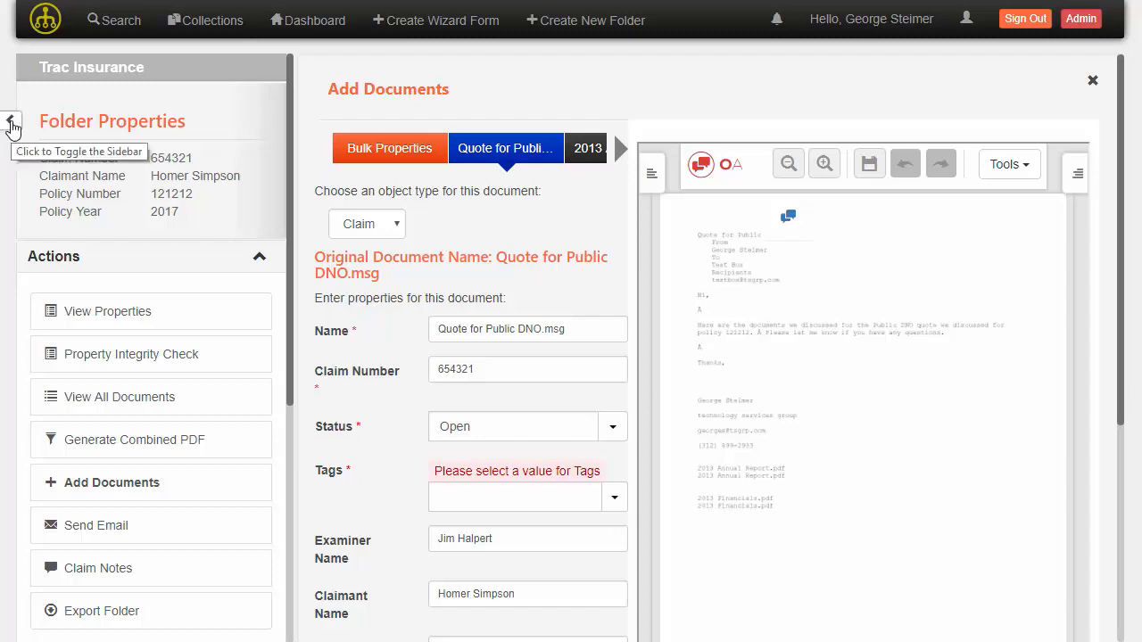
Hide the sidebar and check the inherited properties of Quote for Public DNO.msg alongside its preview.
{"action": "left_click", "coordinate": [11, 121]}
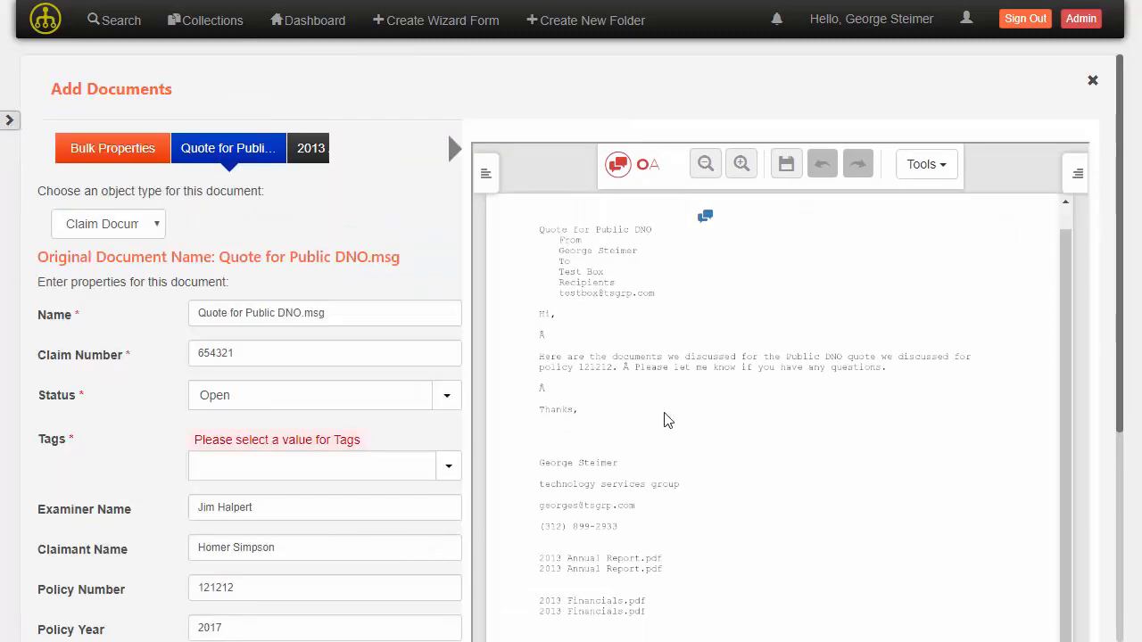
{"action": "scroll", "coordinate": [669, 421], "scroll_direction": "down", "scroll_amount": 2}
{"action": "scroll", "coordinate": [671, 423], "scroll_direction": "up", "scroll_amount": 2}
{"action": "scroll", "coordinate": [345, 413], "scroll_direction": "down", "scroll_amount": 4}
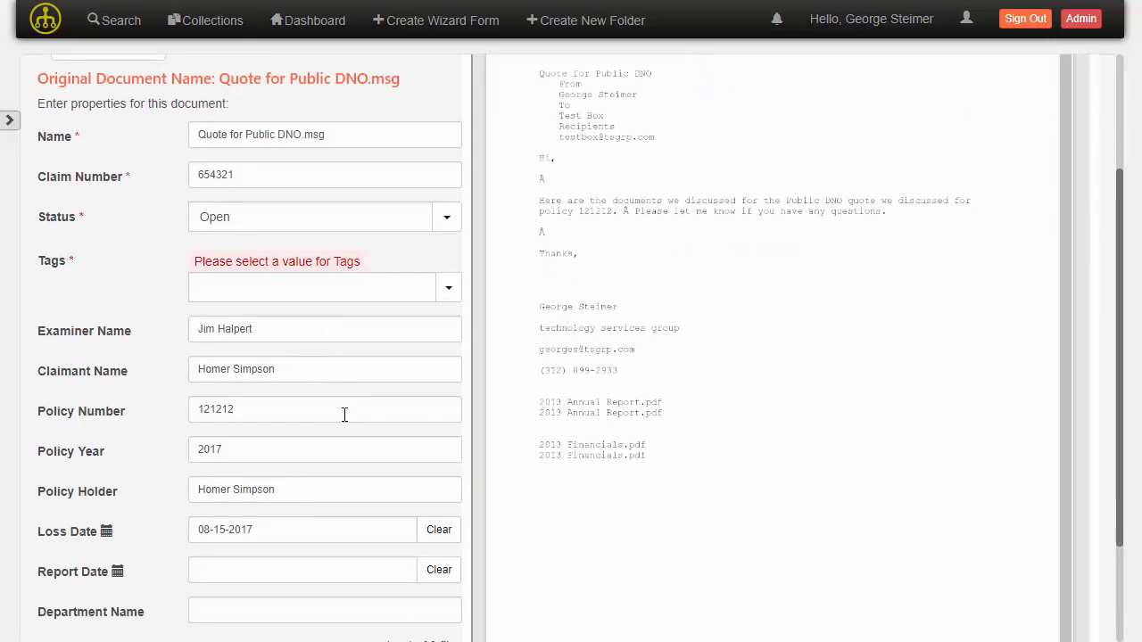
{"action": "left_click_drag", "start_coordinate": [288, 322], "coordinate": [128, 324]}
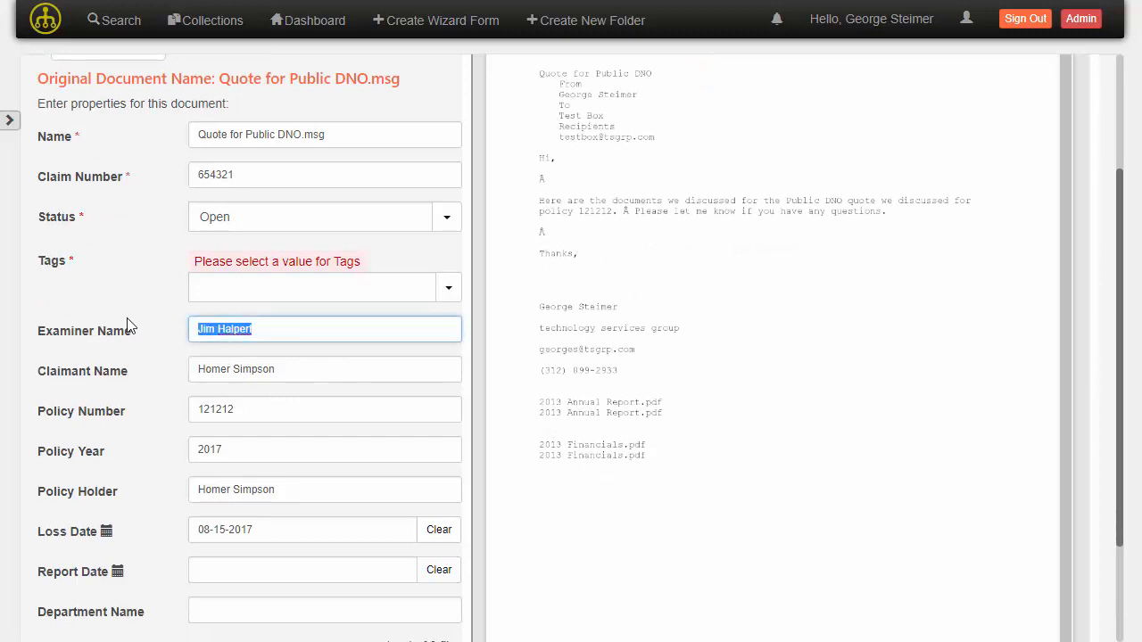
{"action": "left_click", "coordinate": [125, 328]}
{"action": "scroll", "coordinate": [204, 354], "scroll_direction": "up", "scroll_amount": 2}
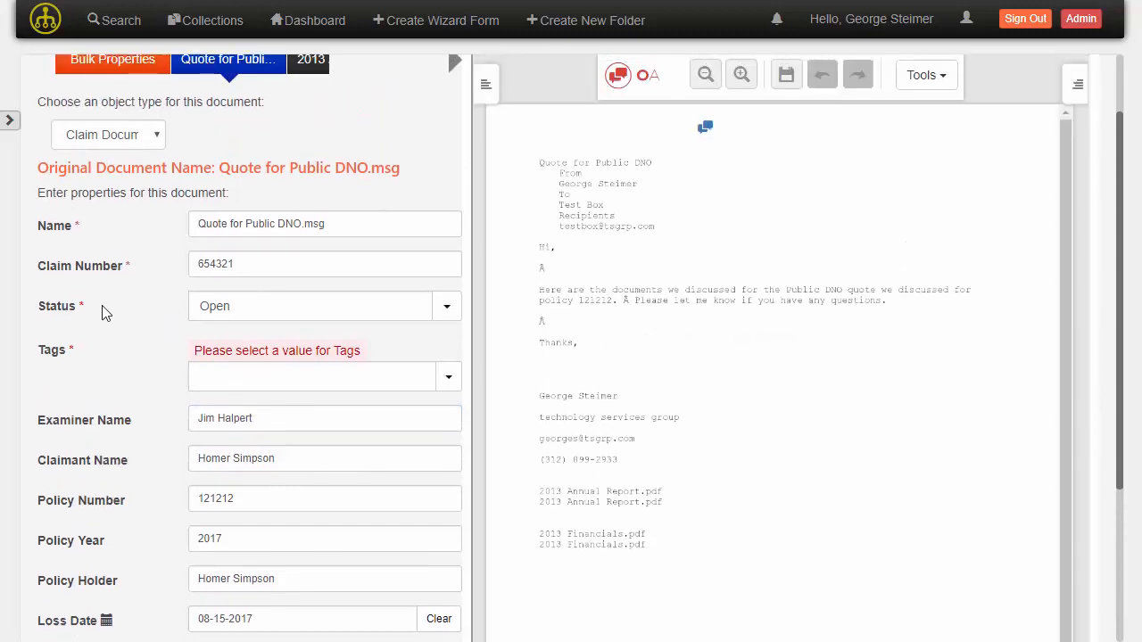
Tag Quote for Public DNO.msg as Correspondence.
{"action": "left_click", "coordinate": [362, 378]}
{"action": "type", "text": "Co"}
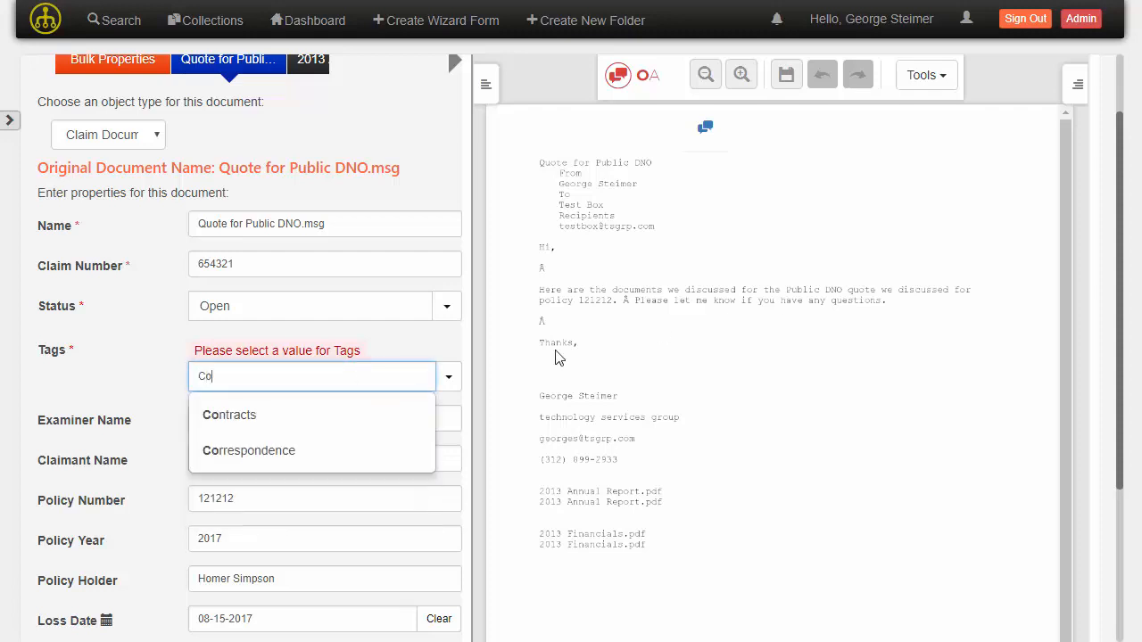
{"action": "key", "text": "Down"}
{"action": "key", "text": "Down"}
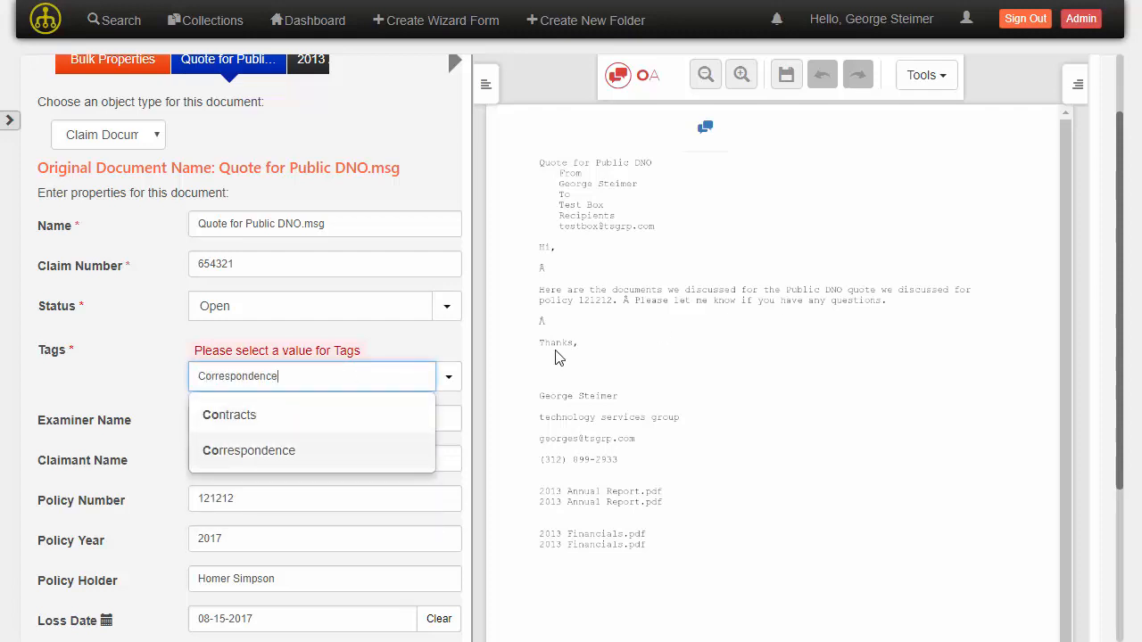
{"action": "key", "text": "Return"}
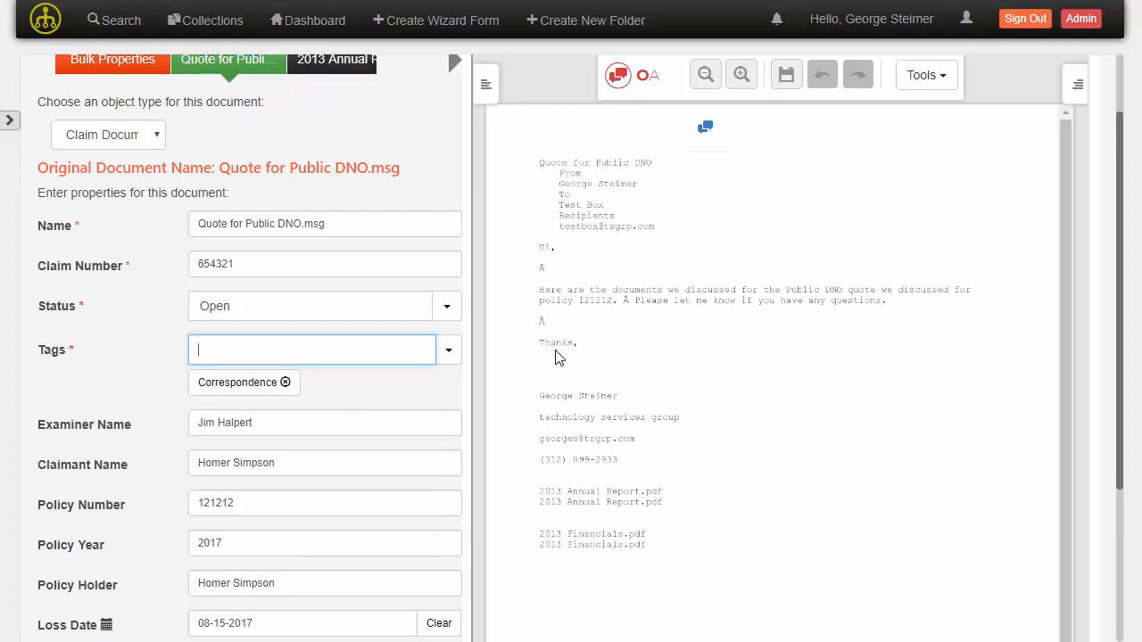
Proceed to 2013 Annual Report.pdf and tag it as Reports.
{"action": "scroll", "coordinate": [365, 380], "scroll_direction": "down", "scroll_amount": 3}
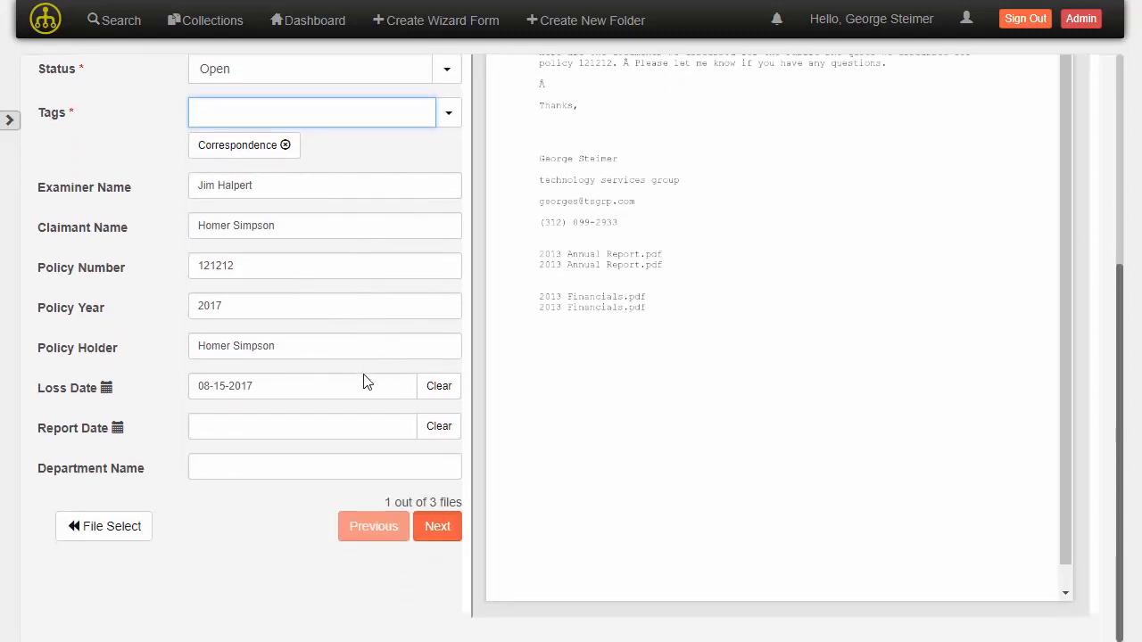
{"action": "left_click", "coordinate": [433, 527]}
{"action": "scroll", "coordinate": [259, 308], "scroll_direction": "up", "scroll_amount": 2}
{"action": "left_click", "coordinate": [252, 317]}
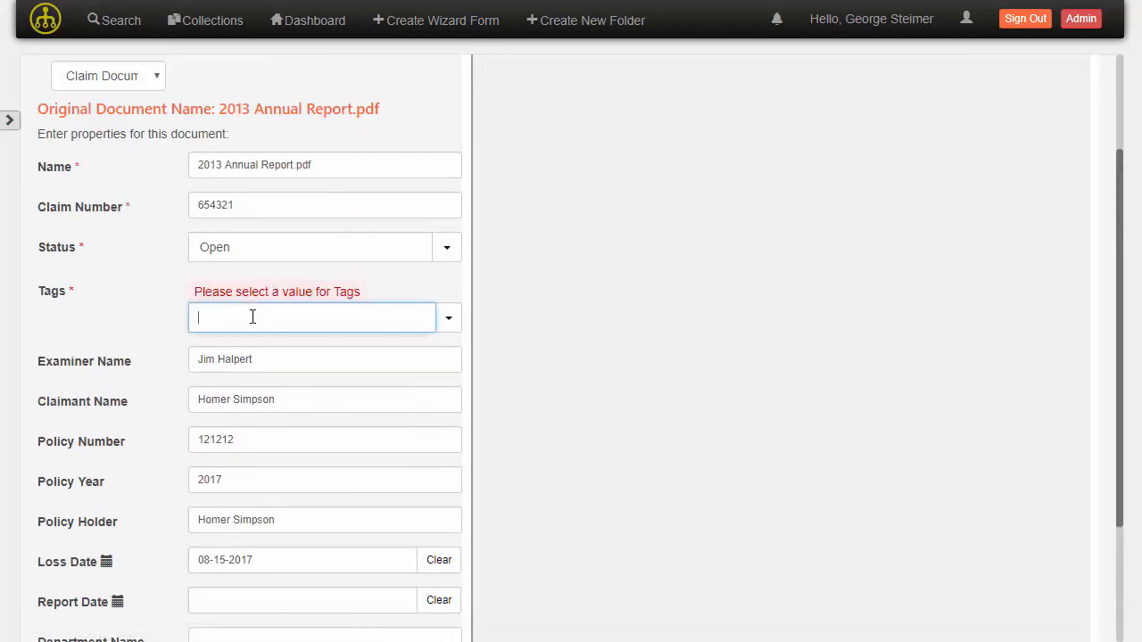
{"action": "type", "text": "Reports"}
{"action": "key", "text": "Return"}
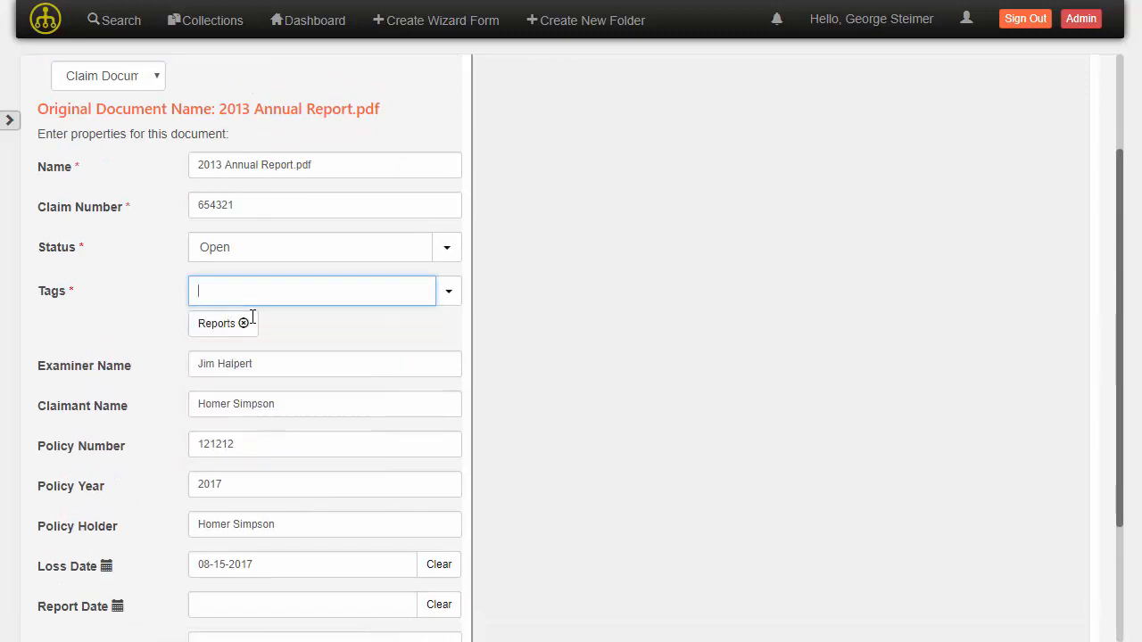
Proceed to 2013 Financials.pdf, tag it as Investigation, and finish uploading the documents.
{"action": "scroll", "coordinate": [406, 506], "scroll_direction": "down", "scroll_amount": 2}
{"action": "left_click", "coordinate": [448, 533]}
{"action": "scroll", "coordinate": [254, 250], "scroll_direction": "up", "scroll_amount": 2}
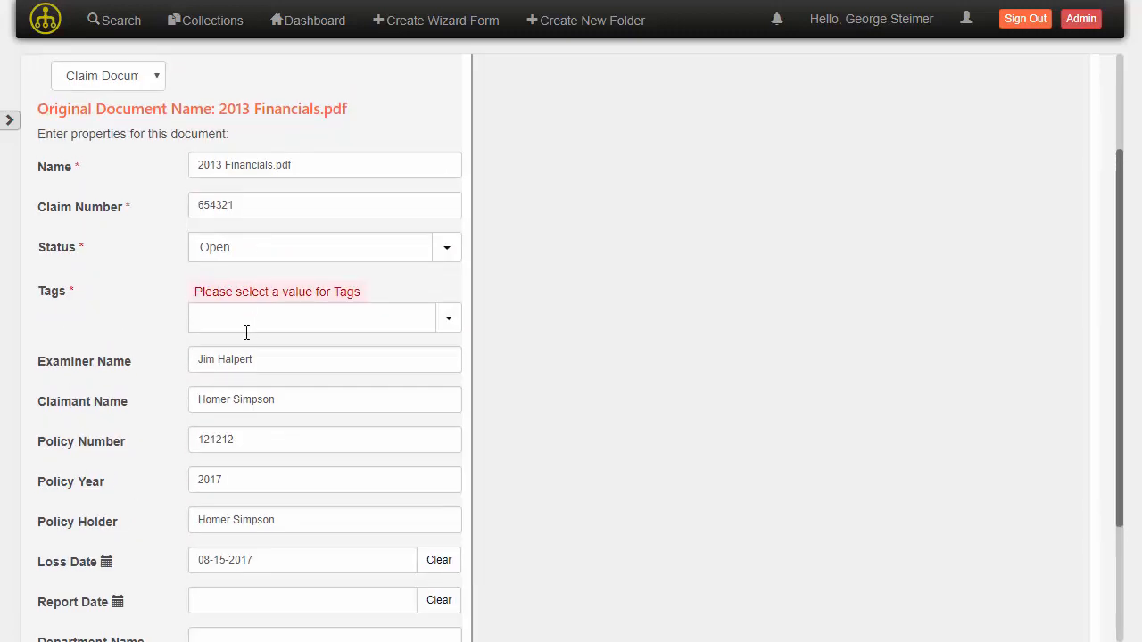
{"action": "left_click", "coordinate": [248, 325]}
{"action": "type", "text": "inv"}
{"action": "key", "text": "Return"}
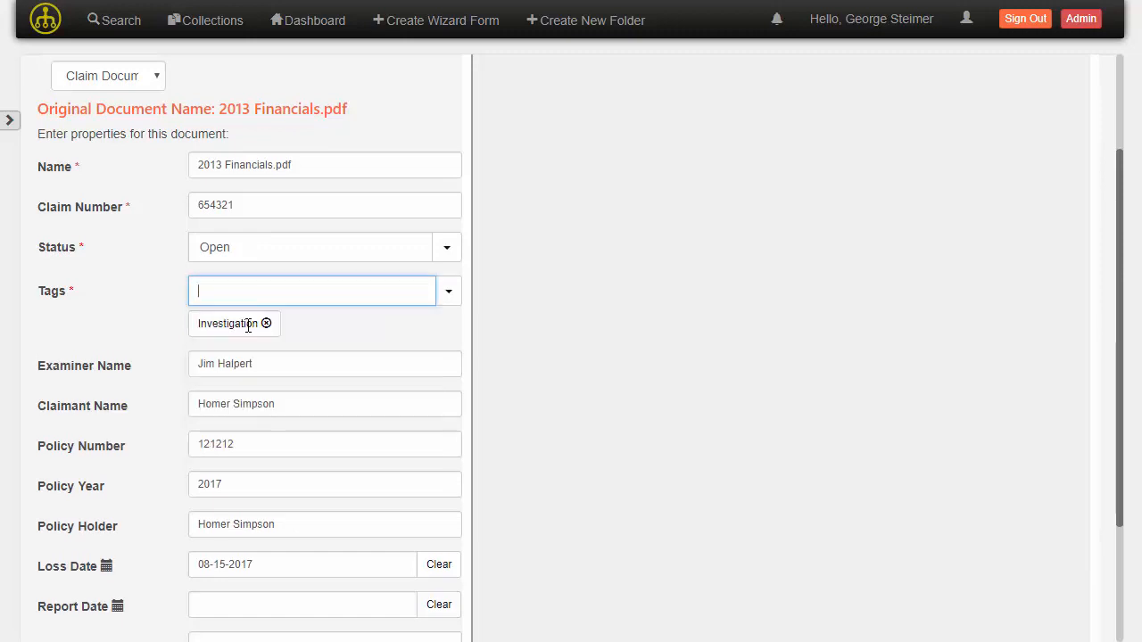
{"action": "scroll", "coordinate": [407, 489], "scroll_direction": "down", "scroll_amount": 2}
{"action": "left_click", "coordinate": [387, 526]}
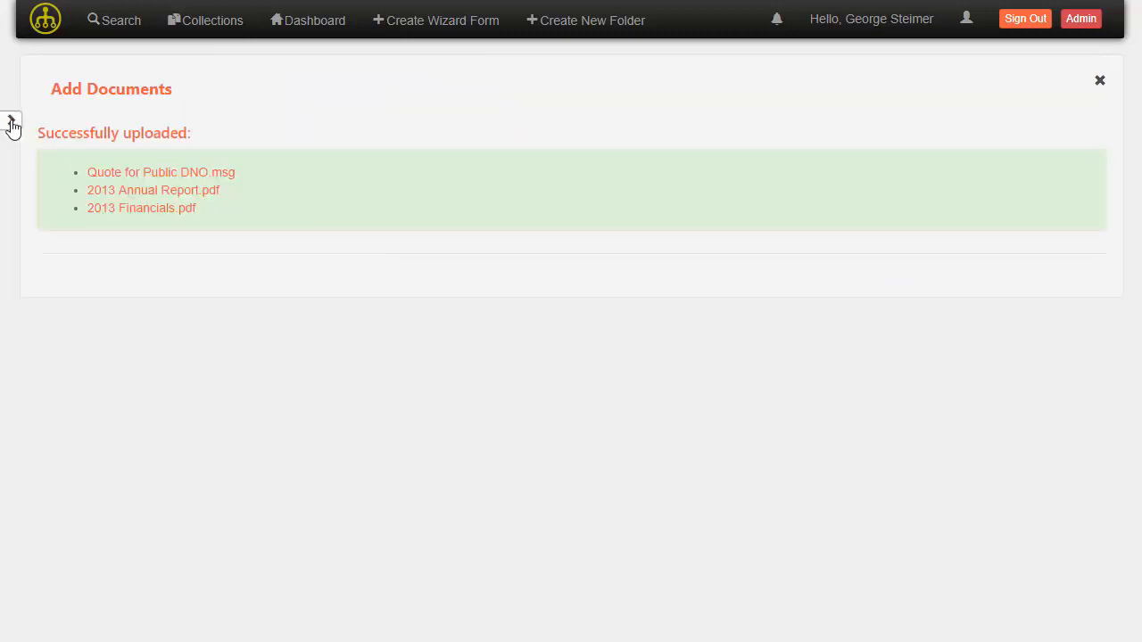
Show the sidebar again, view Quote for Public DNO.msg in the Correspondence folder, and open its 2013 Annual Report.pdf attachment.
{"action": "left_click", "coordinate": [11, 121]}
{"action": "left_click", "coordinate": [220, 258]}
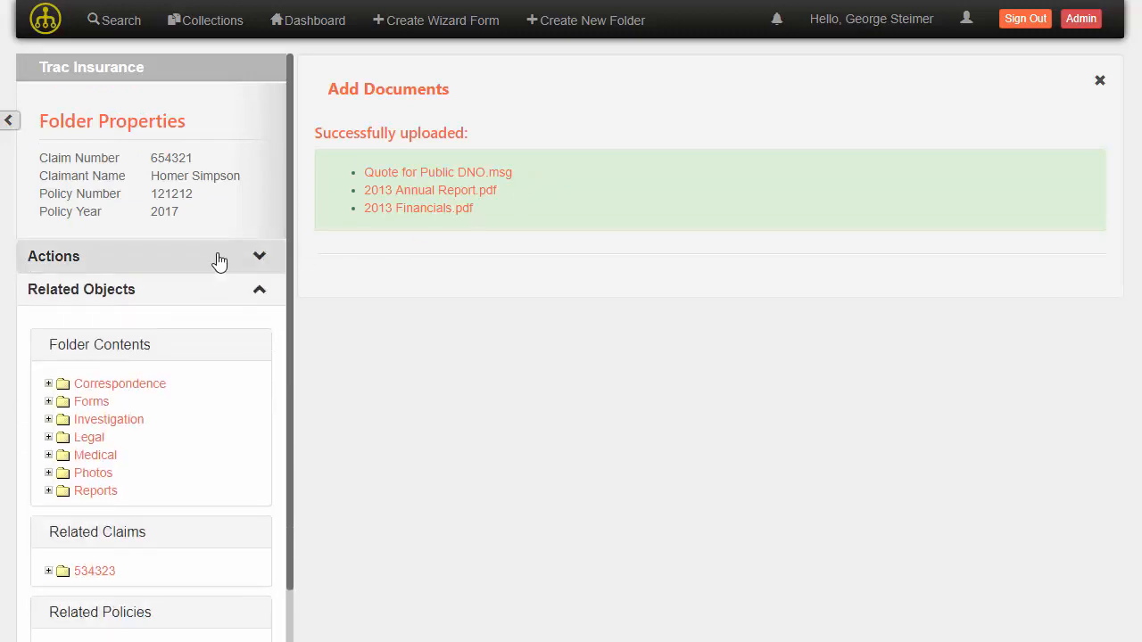
{"action": "left_click", "coordinate": [49, 384]}
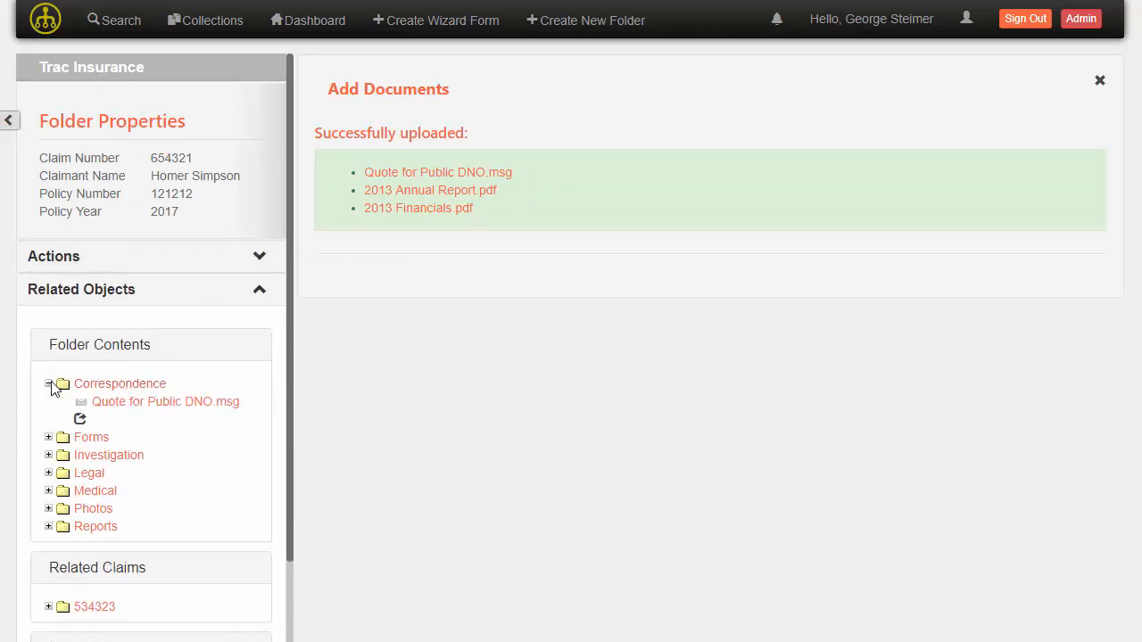
{"action": "left_click", "coordinate": [165, 402]}
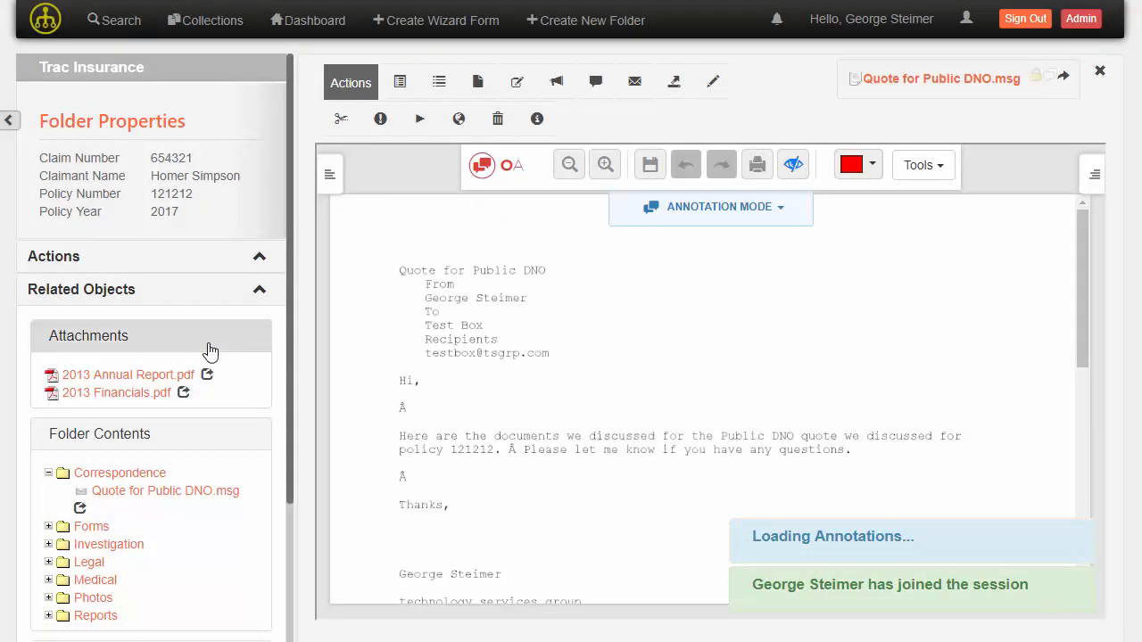
{"action": "left_click", "coordinate": [115, 384]}
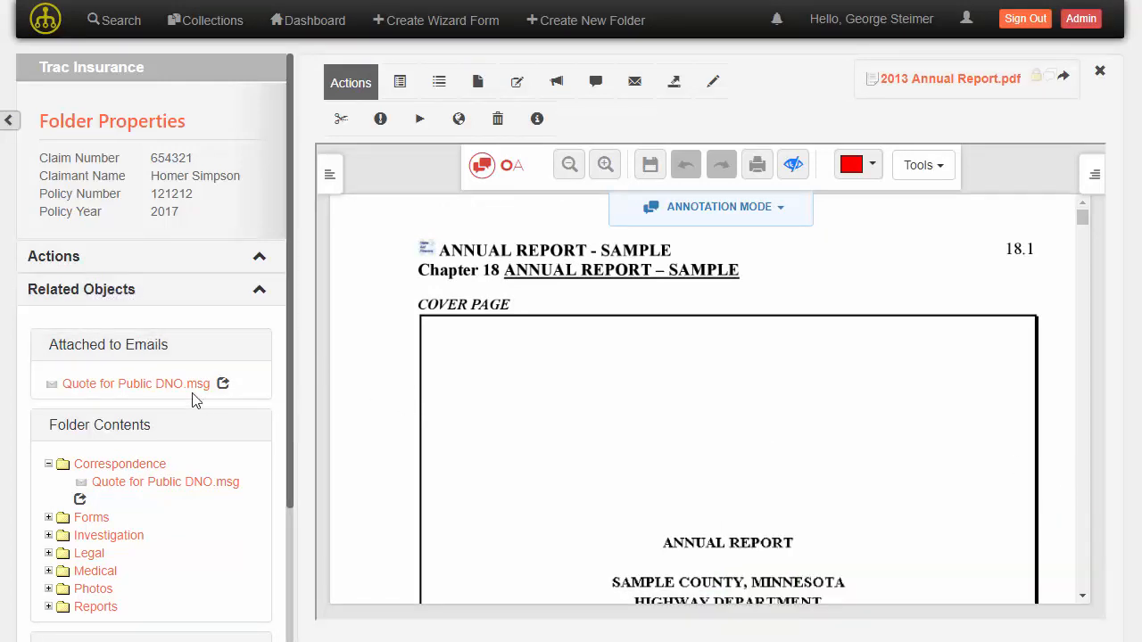
{"action": "left_click", "coordinate": [134, 265]}
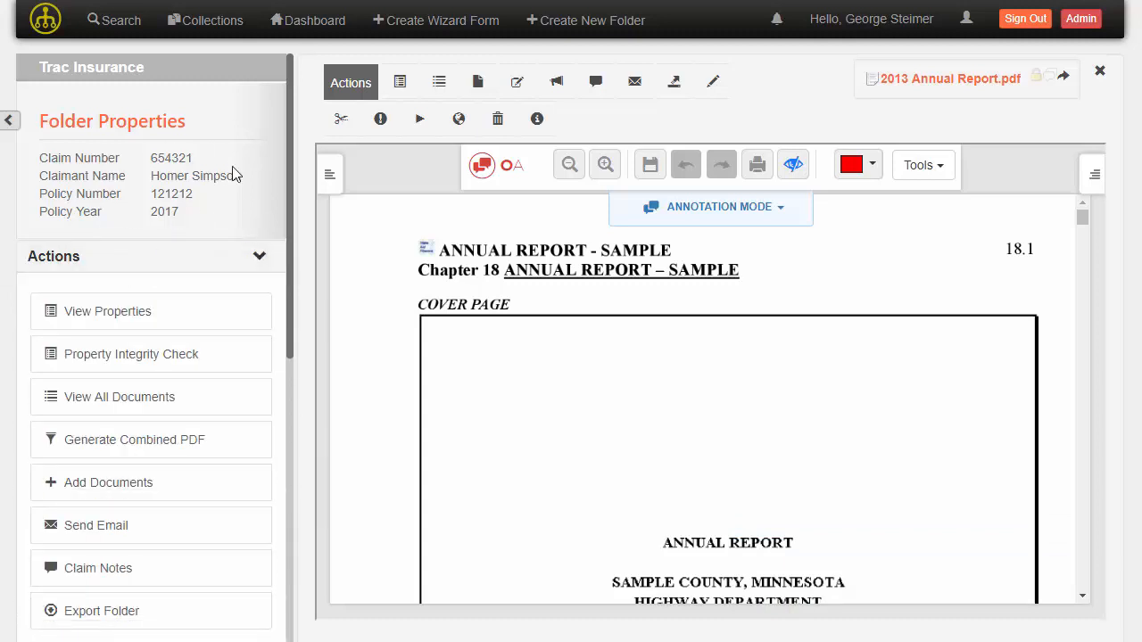
{"action": "left_click", "coordinate": [184, 263]}
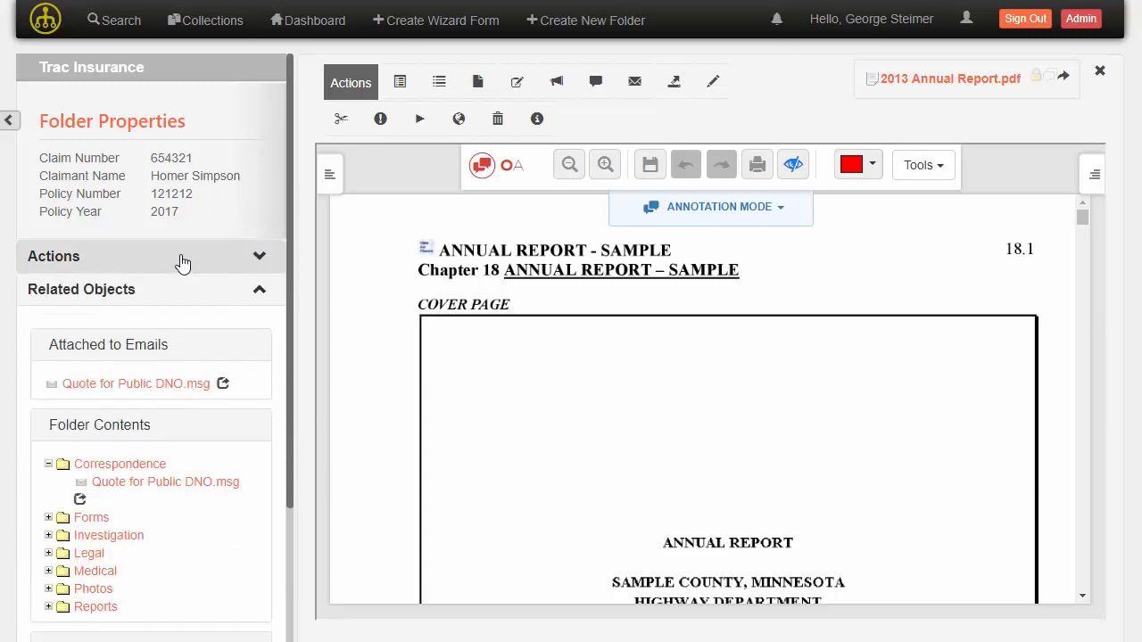
{"action": "left_click", "coordinate": [182, 261]}
{"action": "left_click", "coordinate": [182, 261]}
Open Loss Report.pdf from the claim's Reports folder.
{"action": "scroll", "coordinate": [79, 446], "scroll_direction": "down", "scroll_amount": 2}
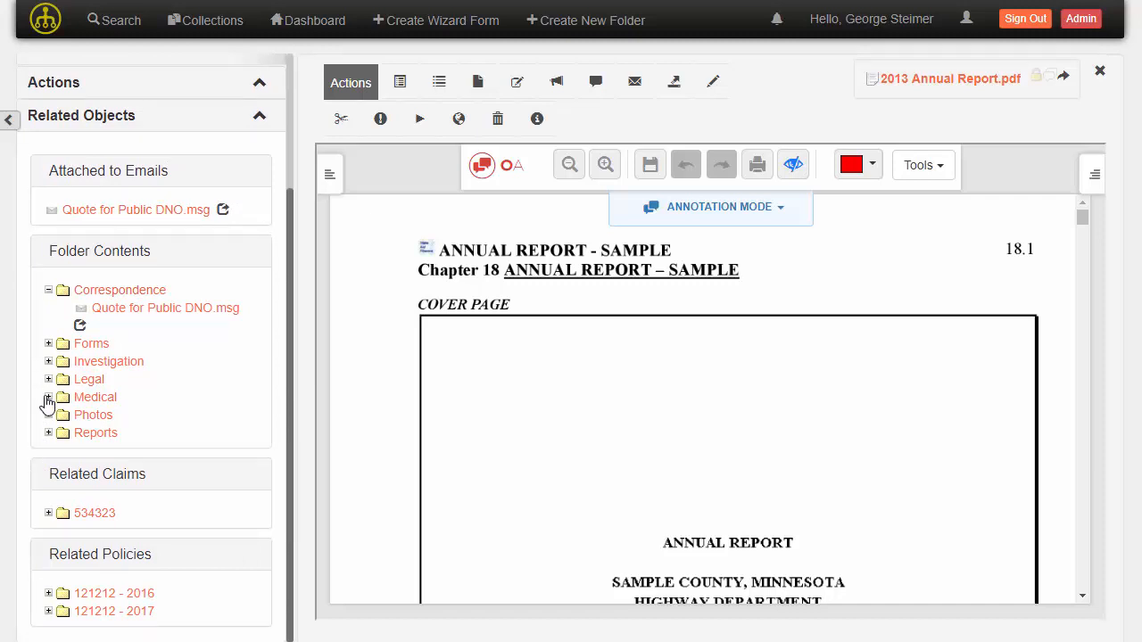
{"action": "left_click", "coordinate": [49, 433]}
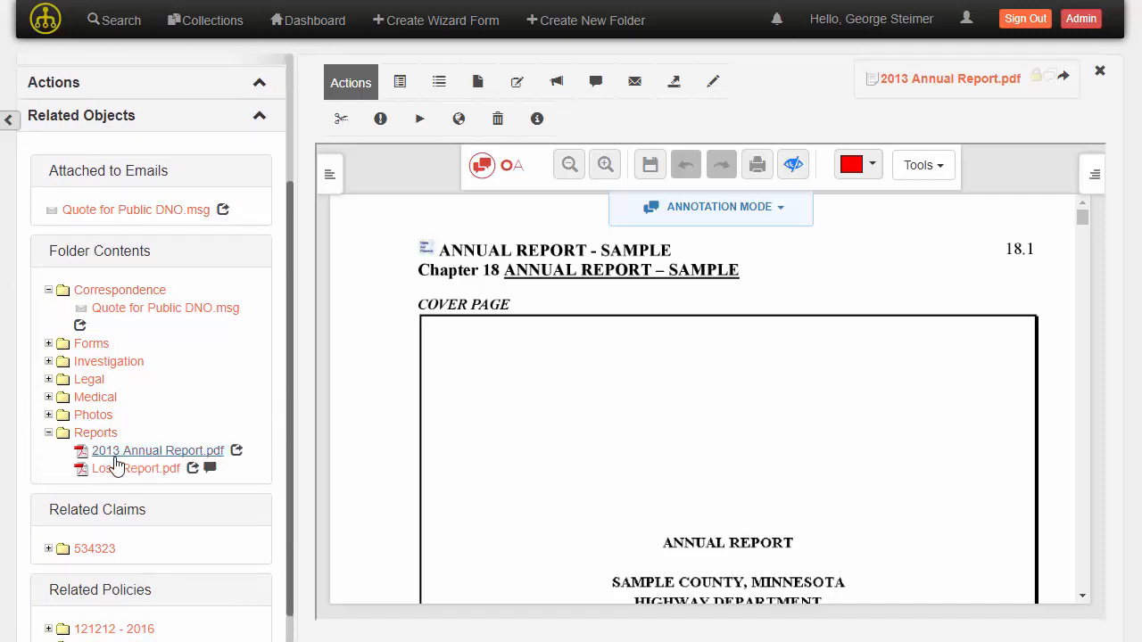
{"action": "left_click", "coordinate": [116, 471]}
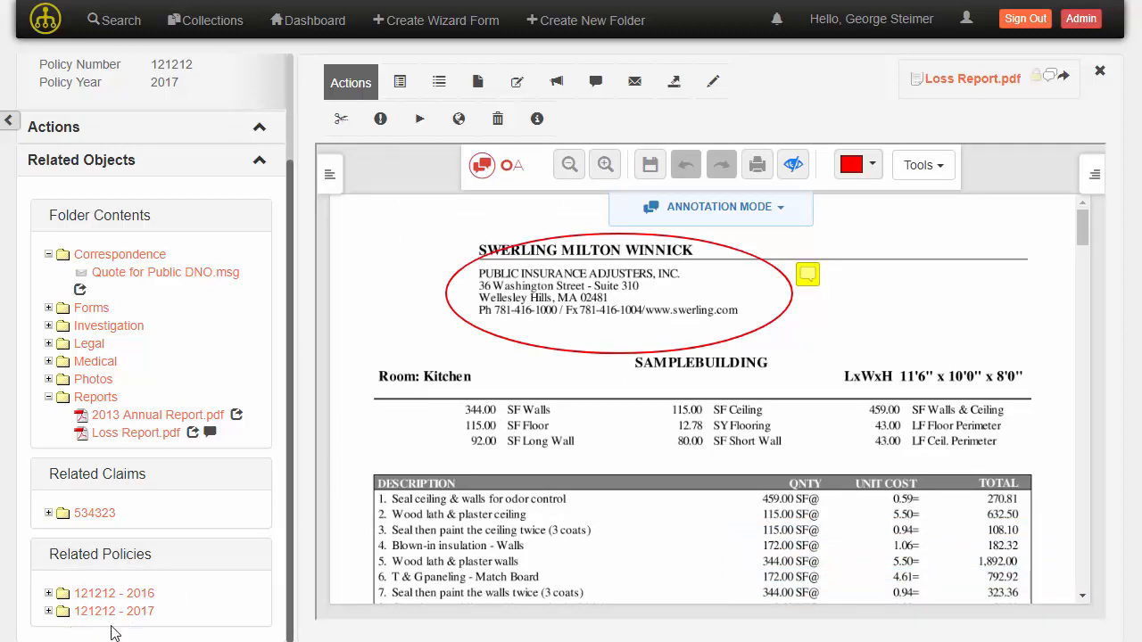
Open Policy Contract.pdf from the Contracts of the related 2017 policy side by side with Loss Report.pdf.
{"action": "left_click", "coordinate": [49, 612]}
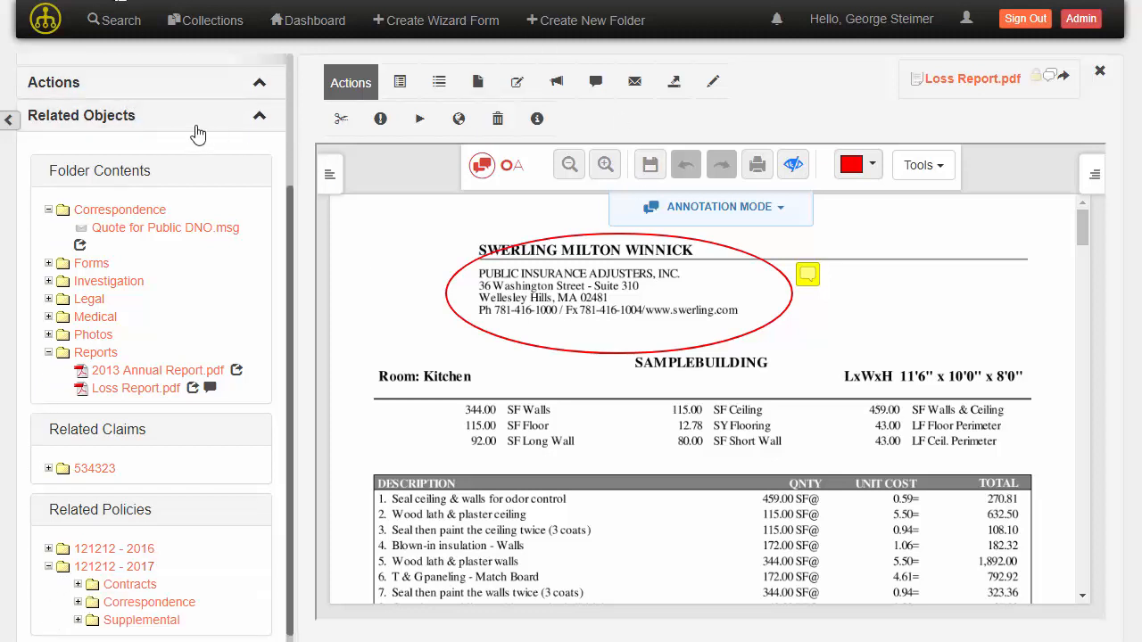
{"action": "scroll", "coordinate": [187, 135], "scroll_direction": "up", "scroll_amount": 2}
{"action": "scroll", "coordinate": [187, 219], "scroll_direction": "down", "scroll_amount": 2}
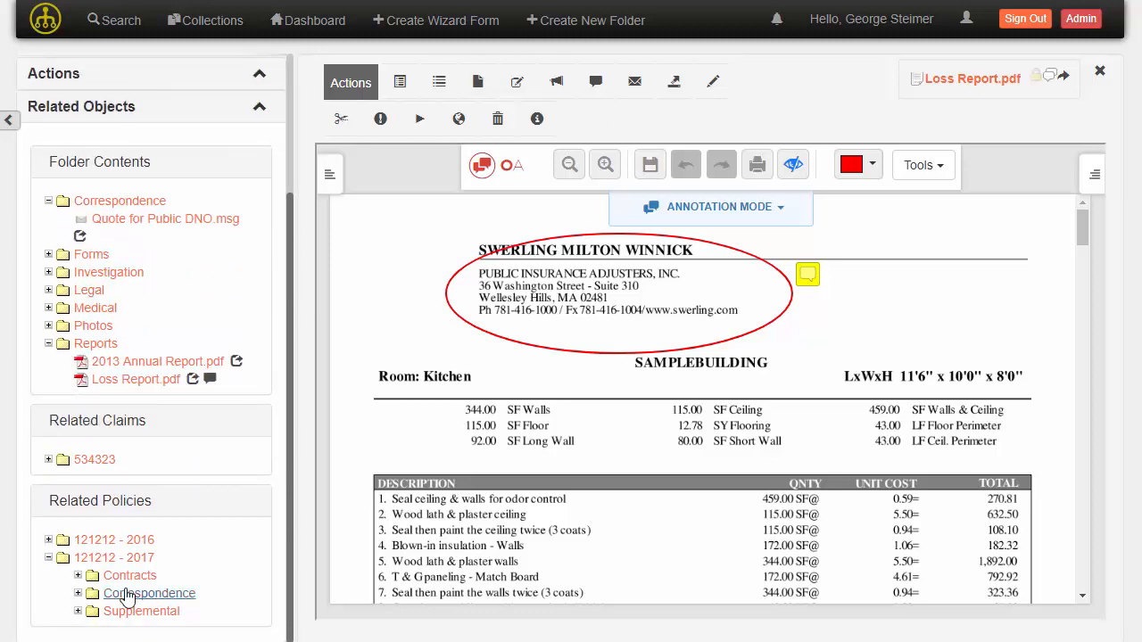
{"action": "left_click", "coordinate": [92, 578]}
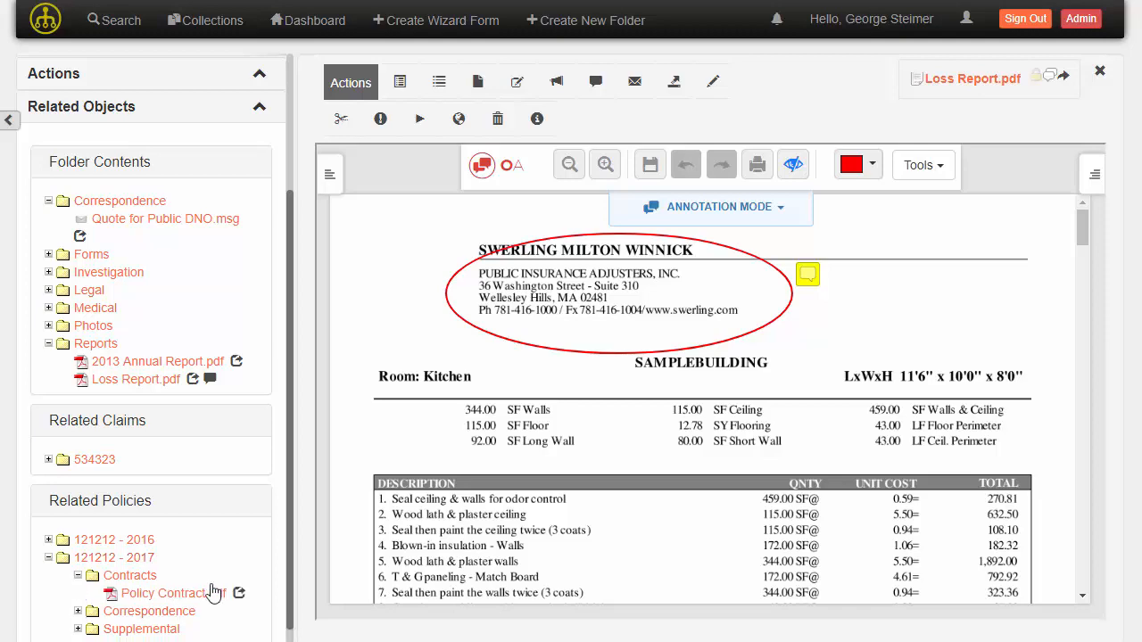
{"action": "left_click", "coordinate": [239, 595]}
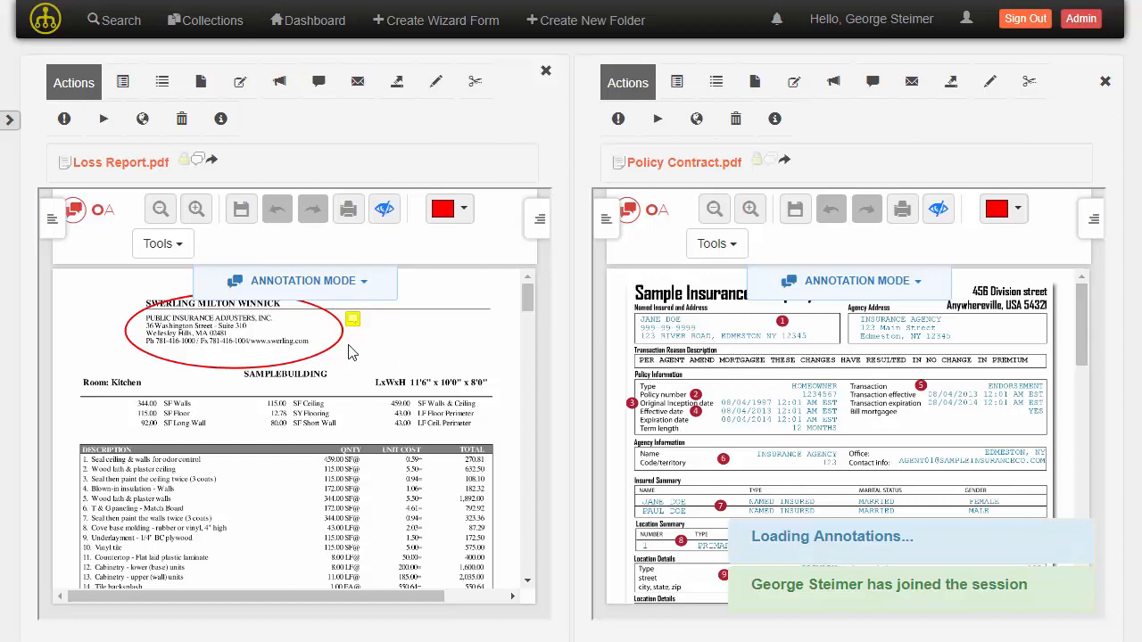
Compare the contents of Loss Report.pdf and Policy Contract.pdf, and close the policy contract.
{"action": "scroll", "coordinate": [311, 431], "scroll_direction": "down", "scroll_amount": 3}
{"action": "scroll", "coordinate": [687, 395], "scroll_direction": "down", "scroll_amount": 1}
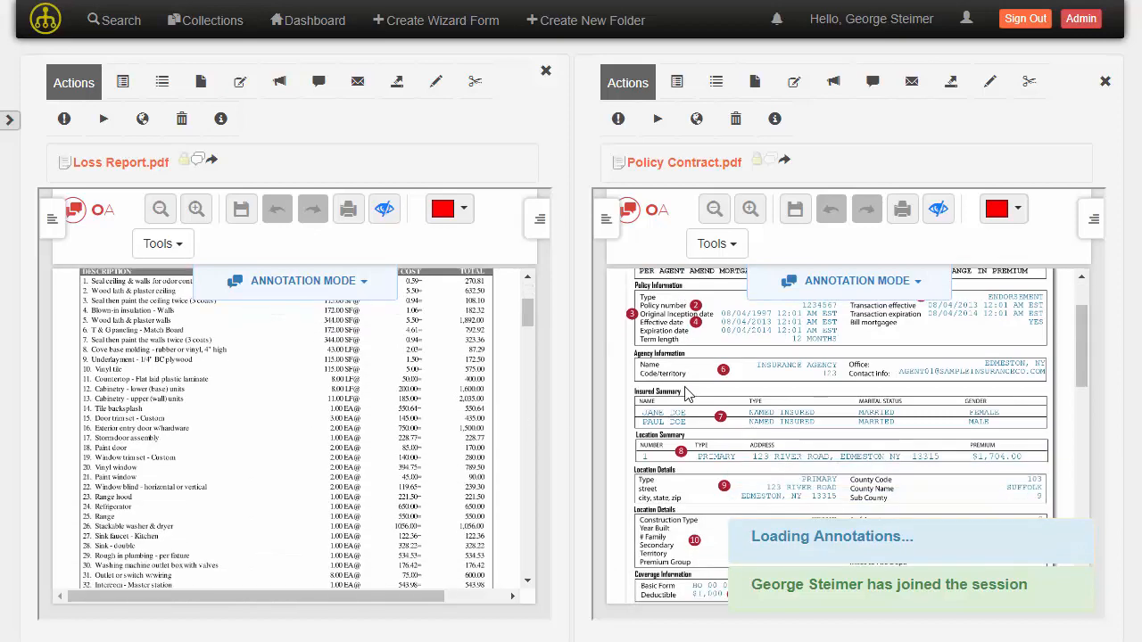
{"action": "left_click", "coordinate": [1105, 81]}
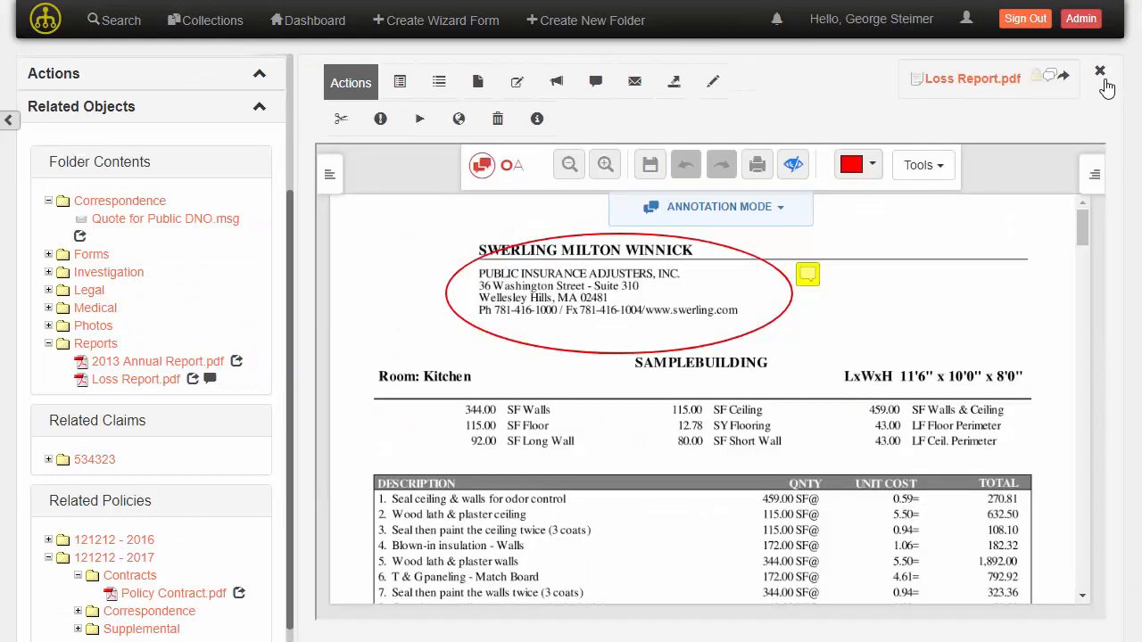
Start a combined PDF for the claim folder and add Doctor's Note.pdf, Loss Report.pdf, xray arm.jpg and Accident-front.jpg.
{"action": "left_click", "coordinate": [122, 79]}
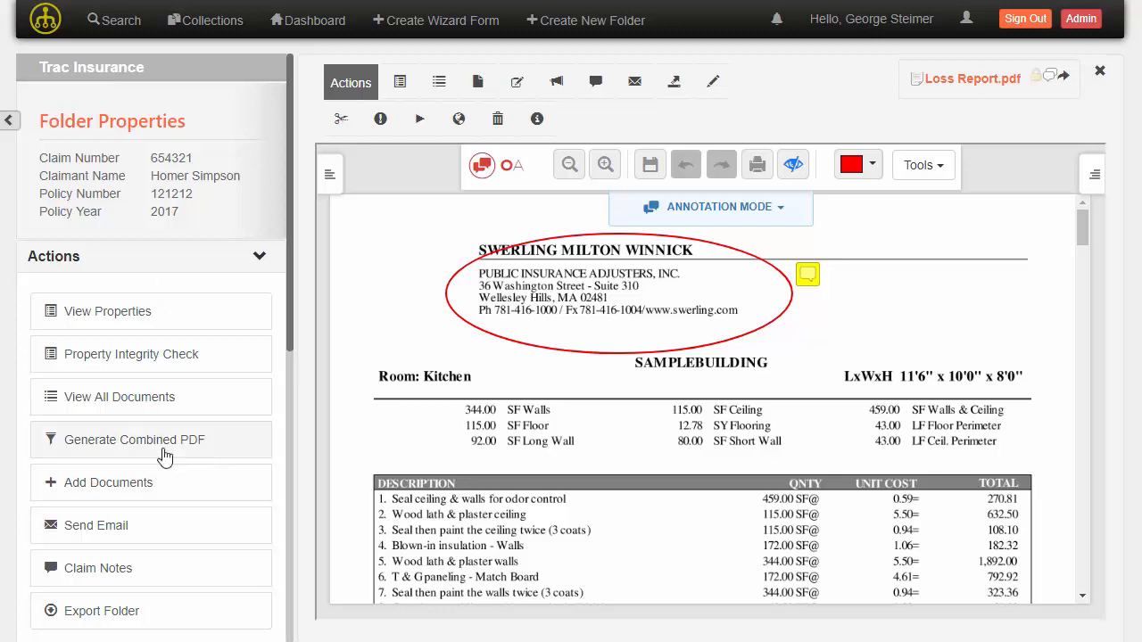
{"action": "left_click", "coordinate": [92, 455]}
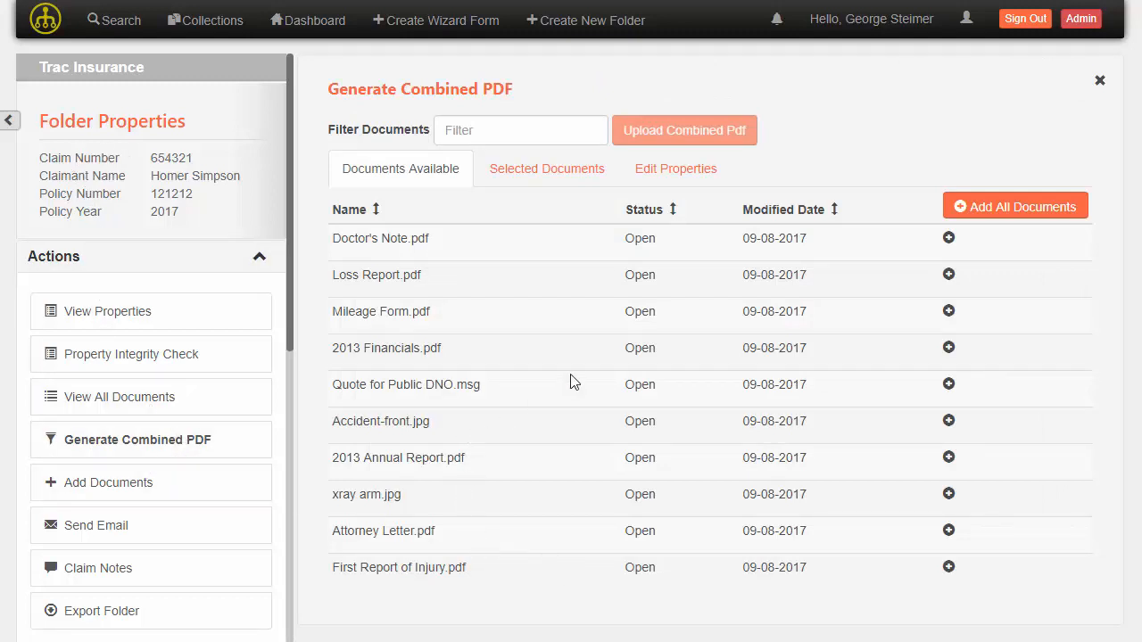
{"action": "left_click", "coordinate": [948, 237]}
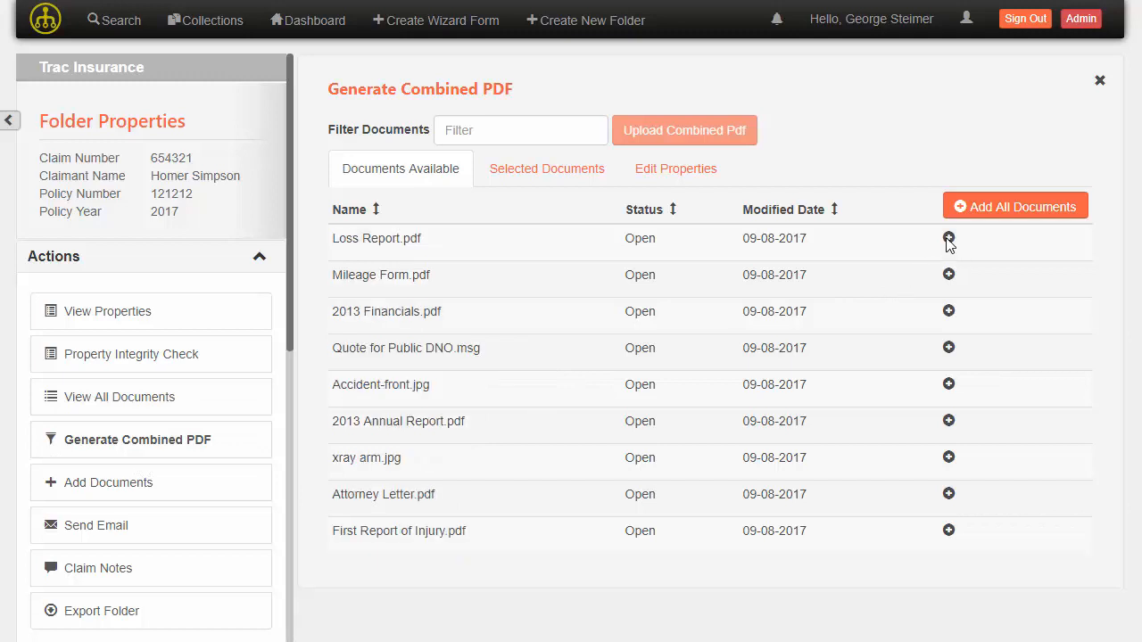
{"action": "left_click", "coordinate": [949, 237]}
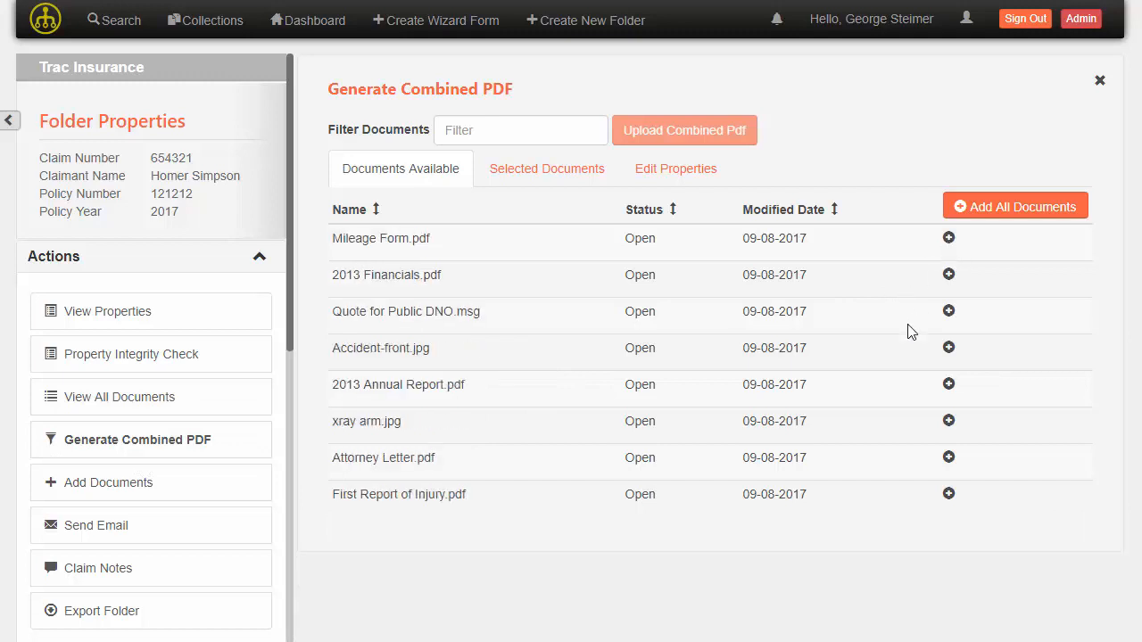
{"action": "left_click", "coordinate": [949, 421]}
{"action": "left_click", "coordinate": [949, 348]}
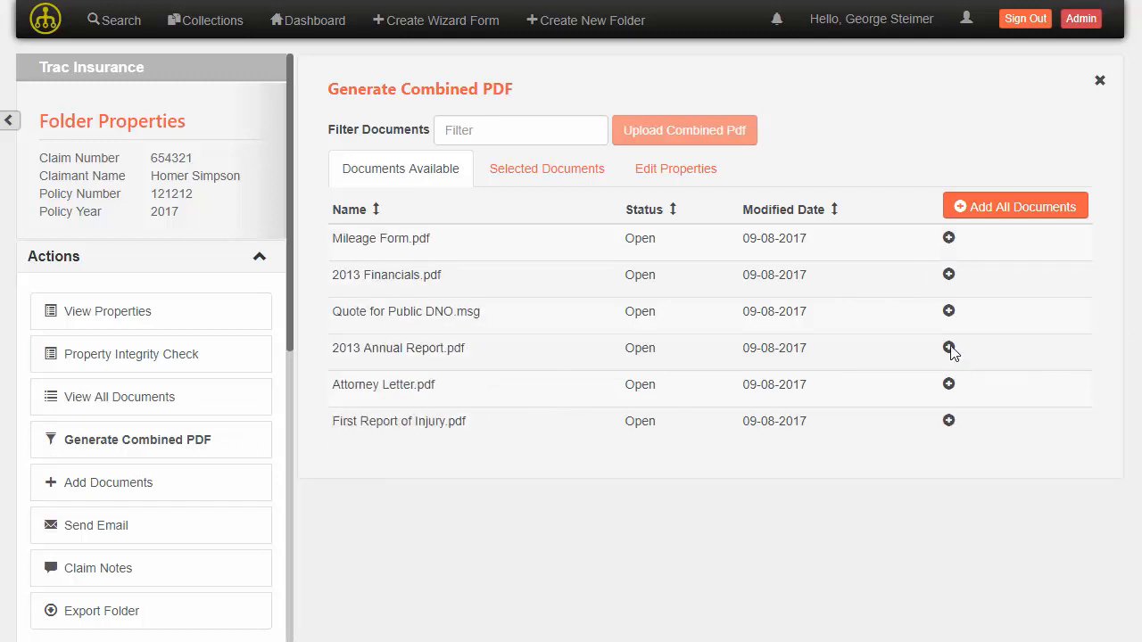
Move Loss Report.pdf above Doctor's Note.pdf in the selected documents and limit its included pages to 1-4.
{"action": "left_click", "coordinate": [543, 176]}
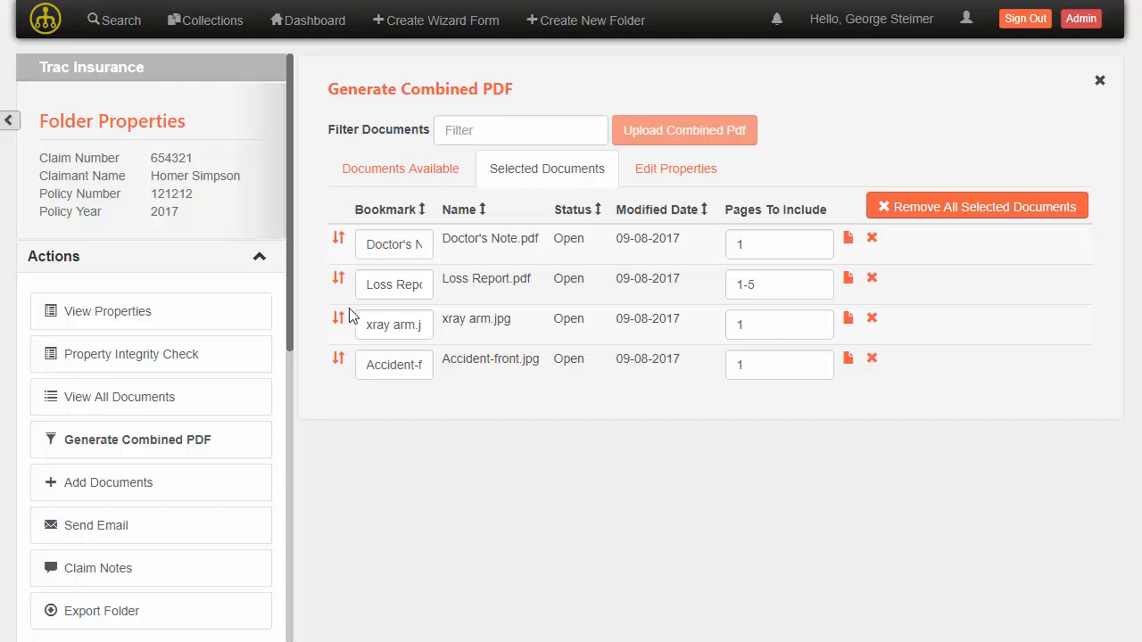
{"action": "left_click_drag", "start_coordinate": [338, 280], "coordinate": [339, 245]}
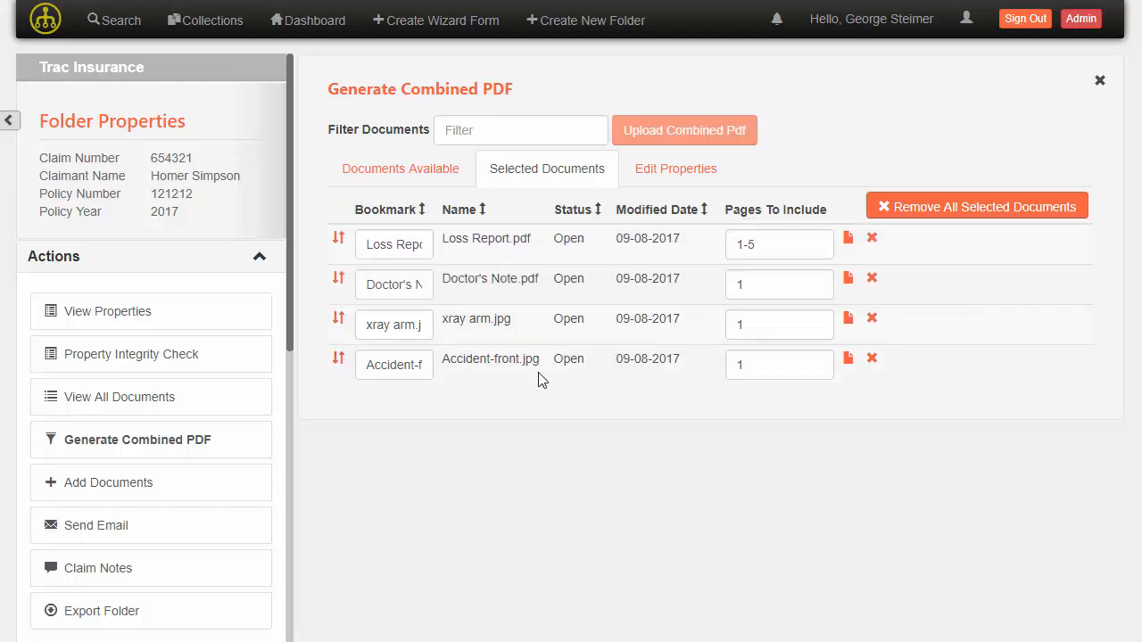
{"action": "left_click", "coordinate": [848, 238]}
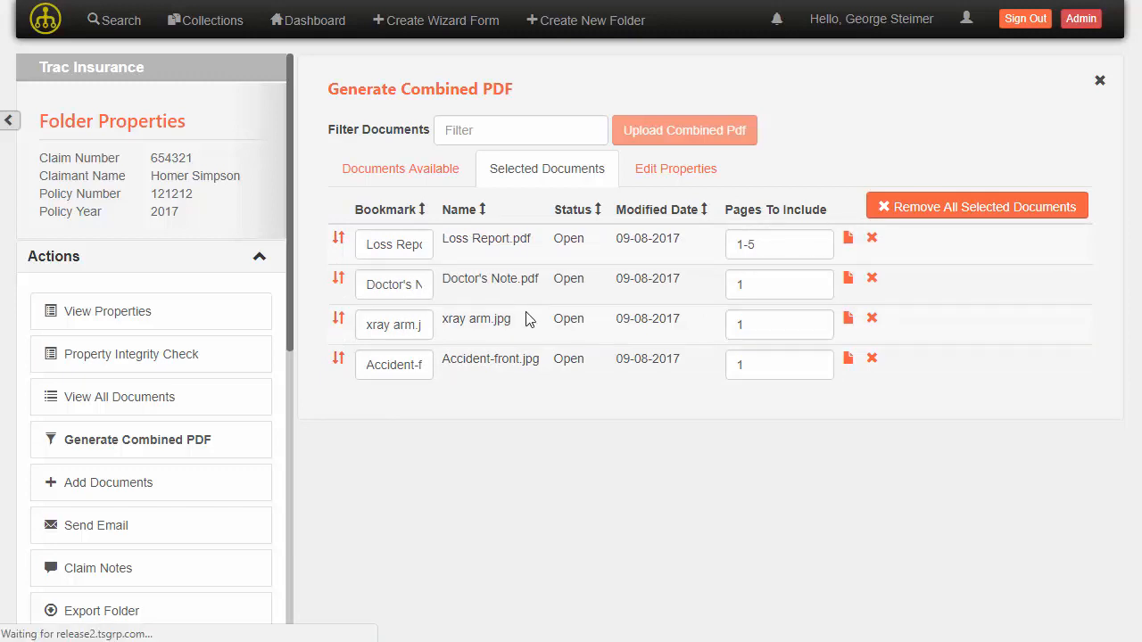
{"action": "scroll", "coordinate": [578, 312], "scroll_direction": "down", "scroll_amount": 10}
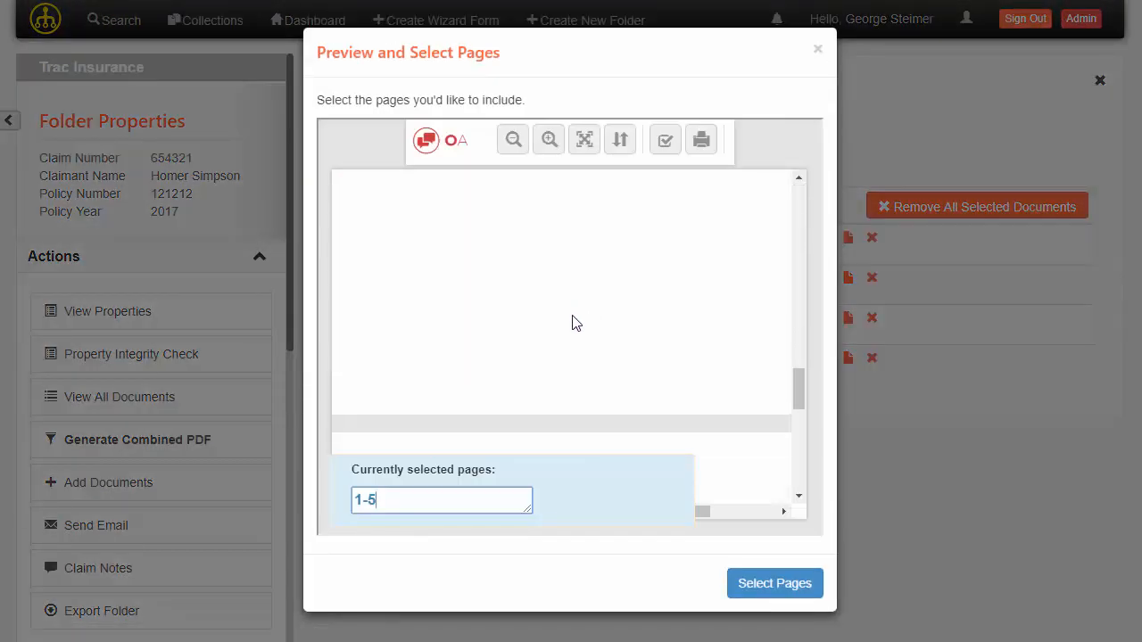
{"action": "scroll", "coordinate": [576, 323], "scroll_direction": "down", "scroll_amount": 2}
{"action": "scroll", "coordinate": [634, 348], "scroll_direction": "down", "scroll_amount": 2}
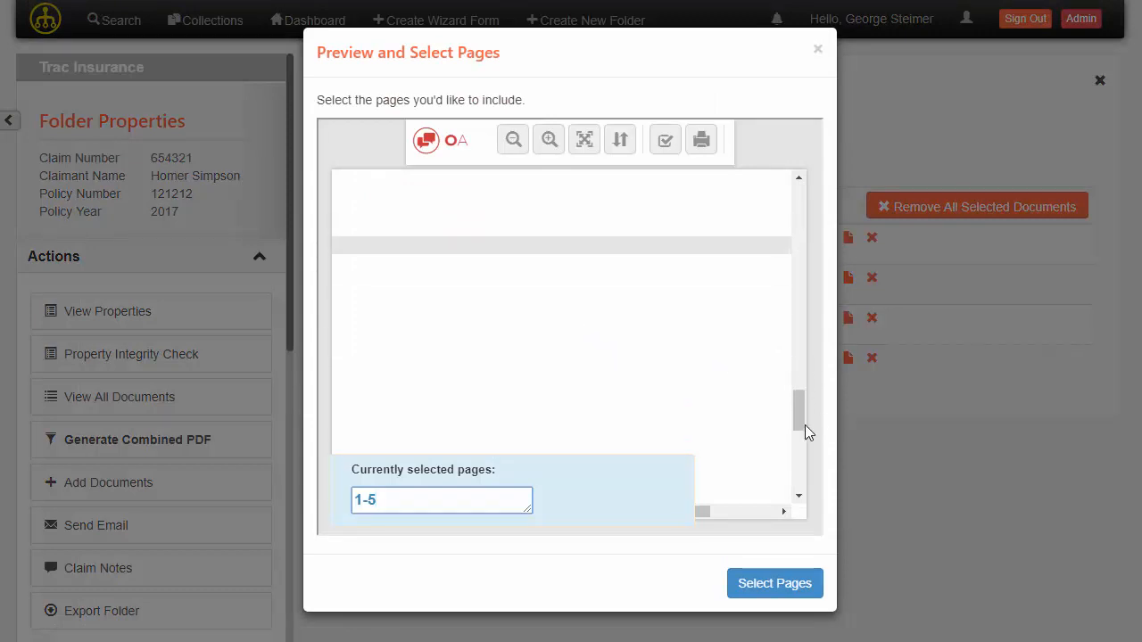
{"action": "left_click", "coordinate": [802, 480]}
{"action": "left_click", "coordinate": [468, 210]}
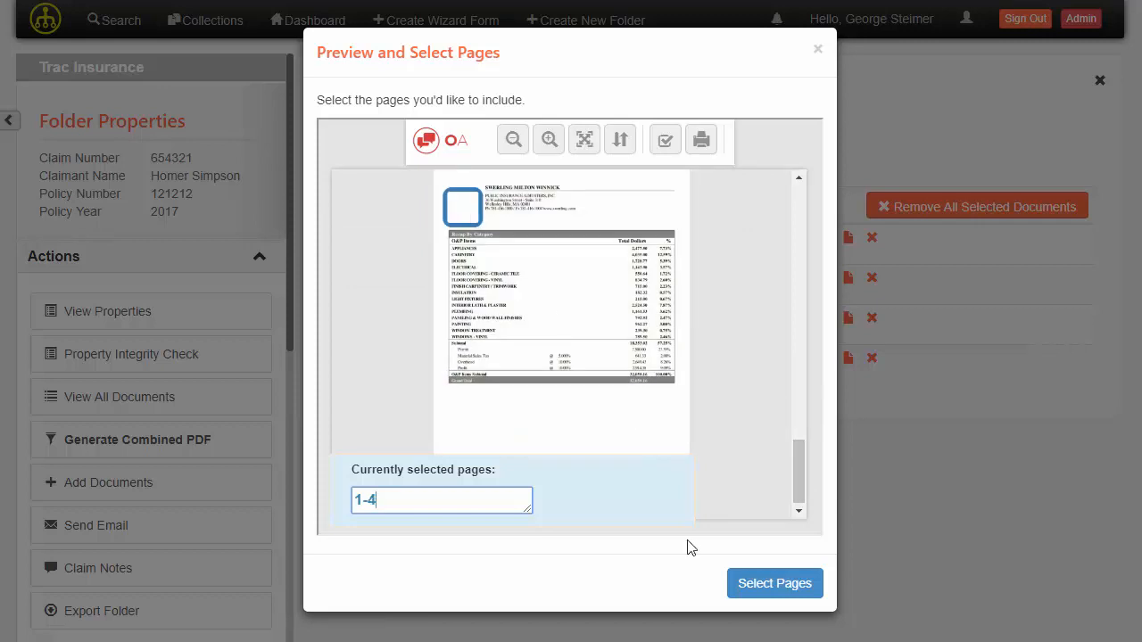
{"action": "left_click", "coordinate": [752, 589]}
Name the combined PDF "Combined Claim Documents for Legal Review" in its properties.
{"action": "left_click", "coordinate": [669, 171]}
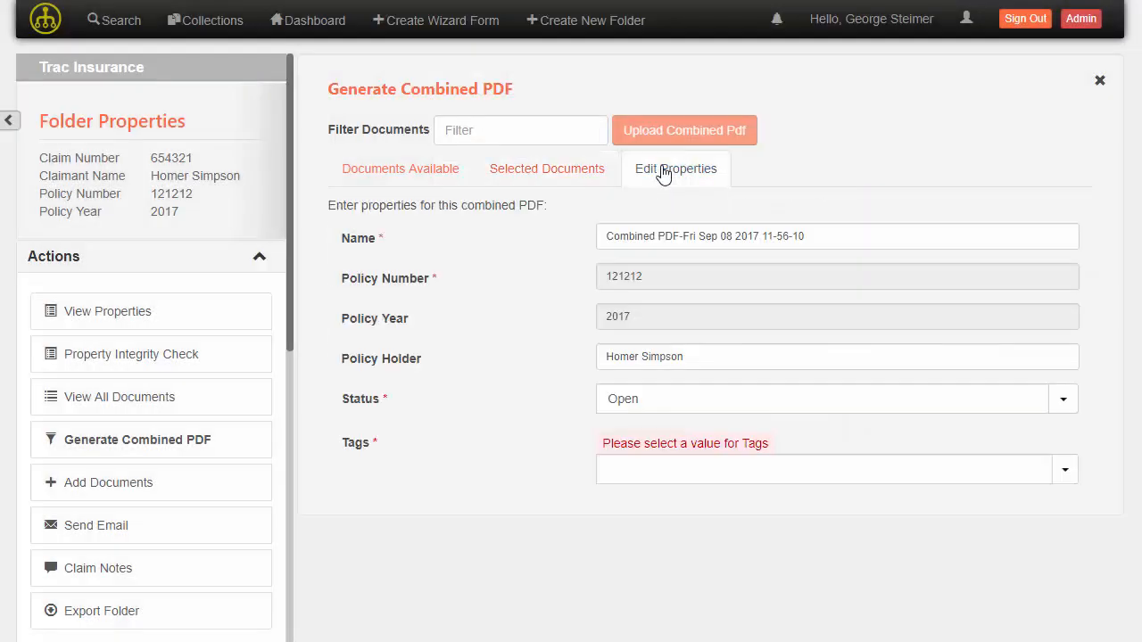
{"action": "left_click_drag", "start_coordinate": [856, 237], "coordinate": [491, 224]}
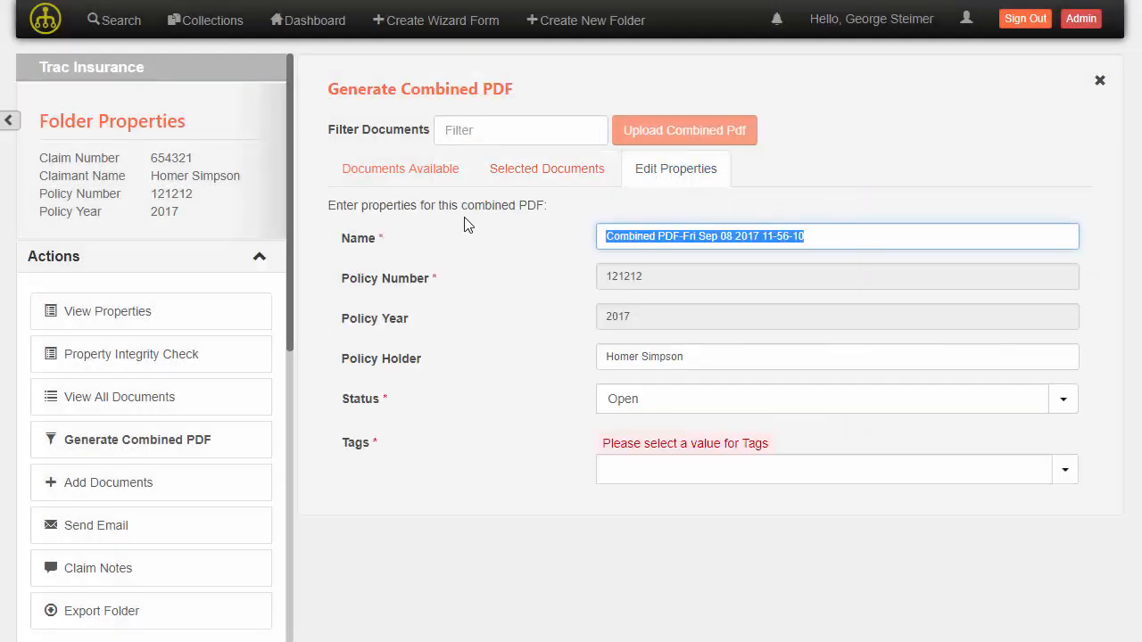
{"action": "type", "text": "Combined"}
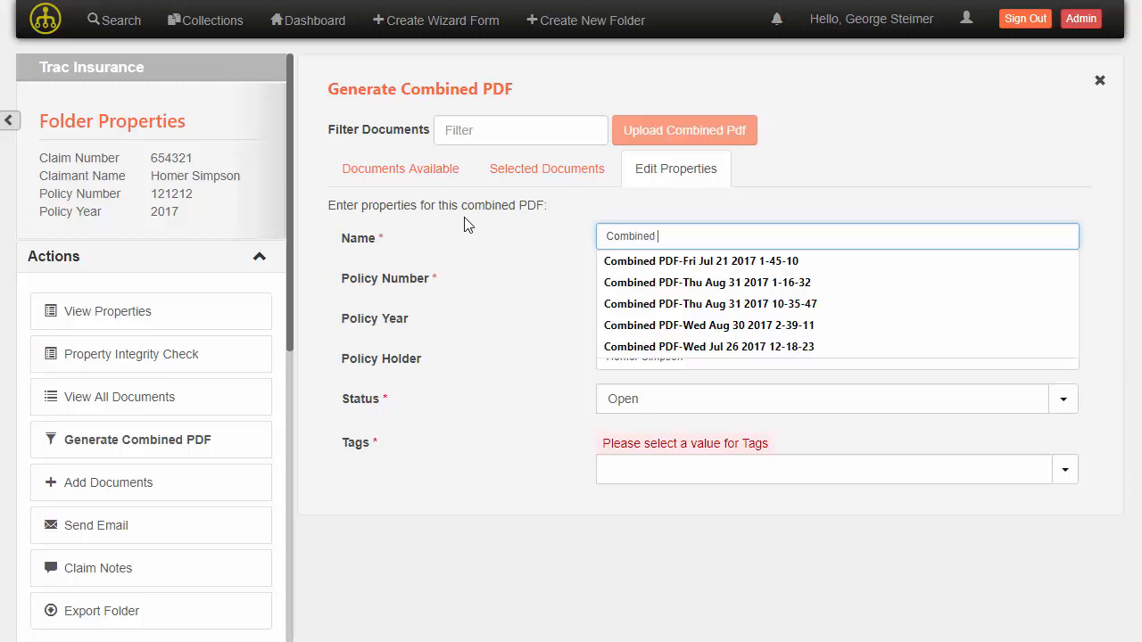
{"action": "type", "text": " Claim Documents for Legal Review"}
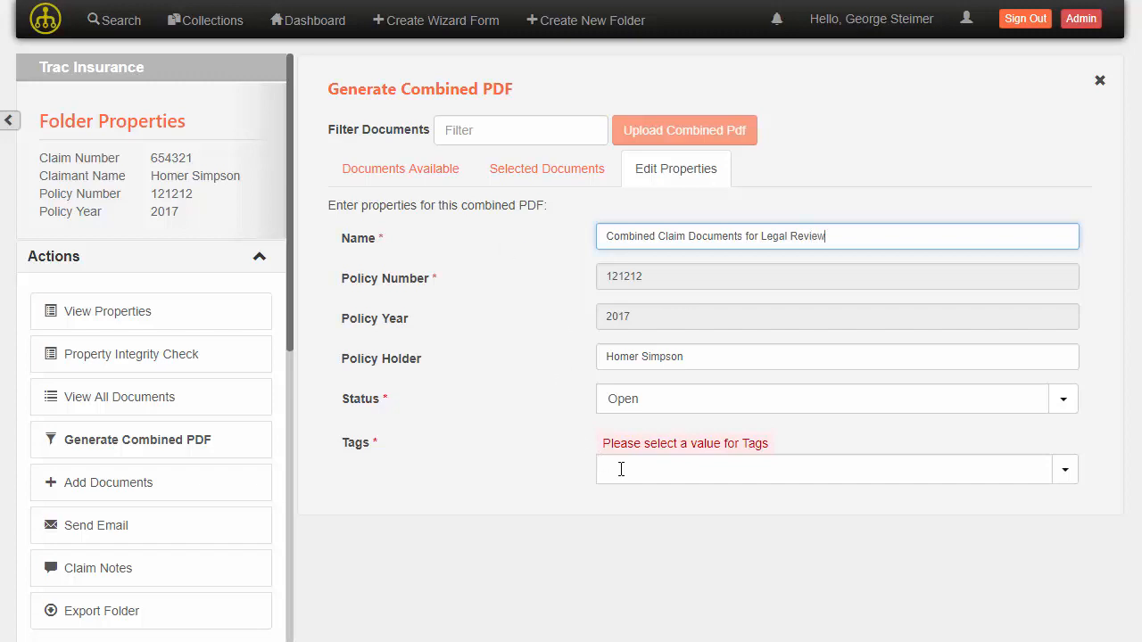
Tag the combined PDF as Supplemental and upload it.
{"action": "left_click", "coordinate": [621, 470]}
{"action": "type", "text": "Sup"}
{"action": "key", "text": "Return"}
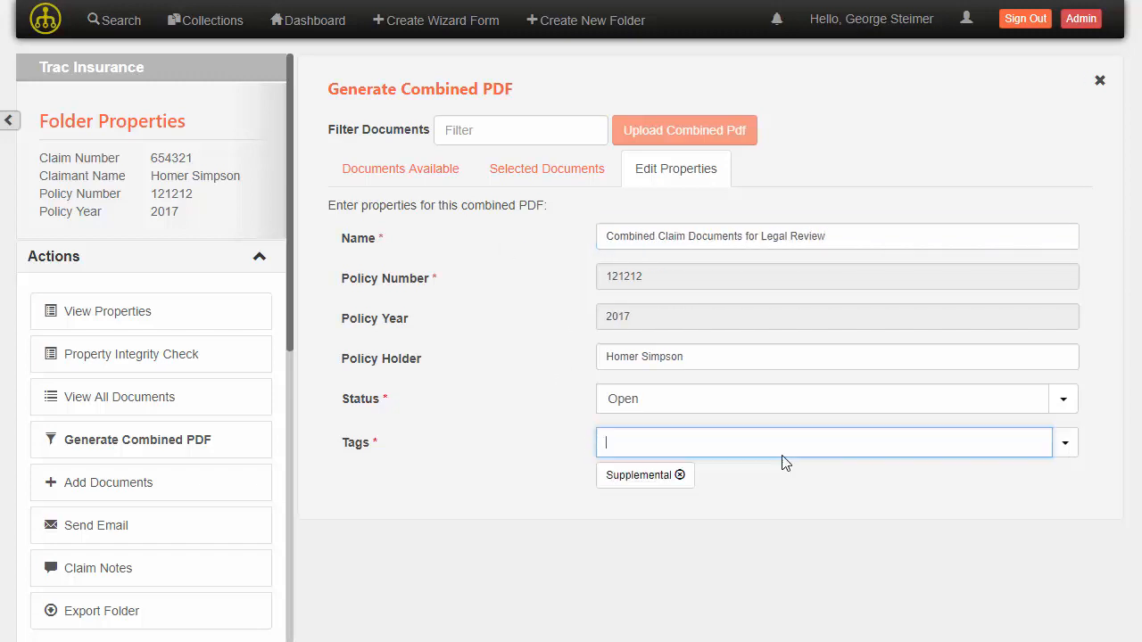
{"action": "left_click", "coordinate": [633, 129]}
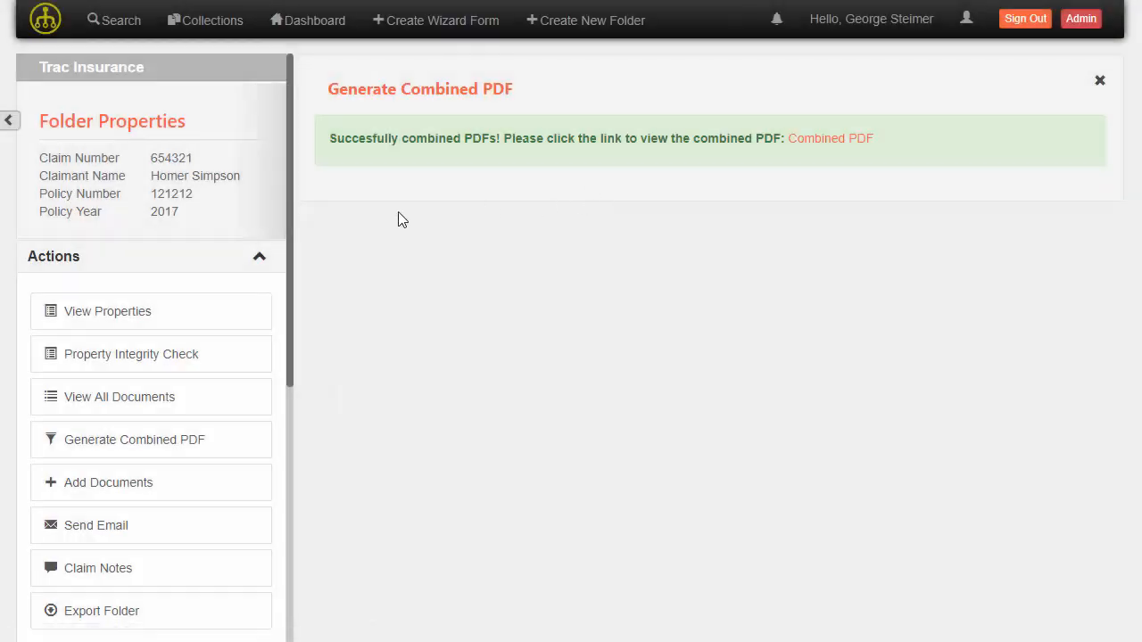
Open Combined Claim Documents for Legal Review.pdf from the Supplemental folder and review its index and all combined pages.
{"action": "left_click", "coordinate": [169, 256]}
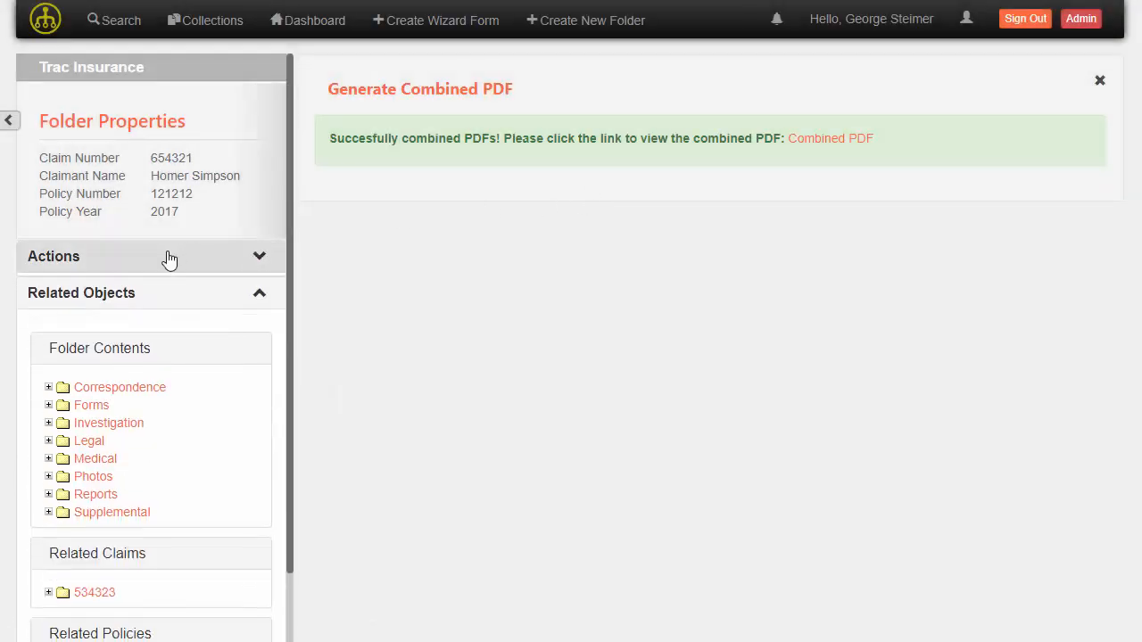
{"action": "left_click", "coordinate": [49, 510]}
{"action": "left_click", "coordinate": [116, 536]}
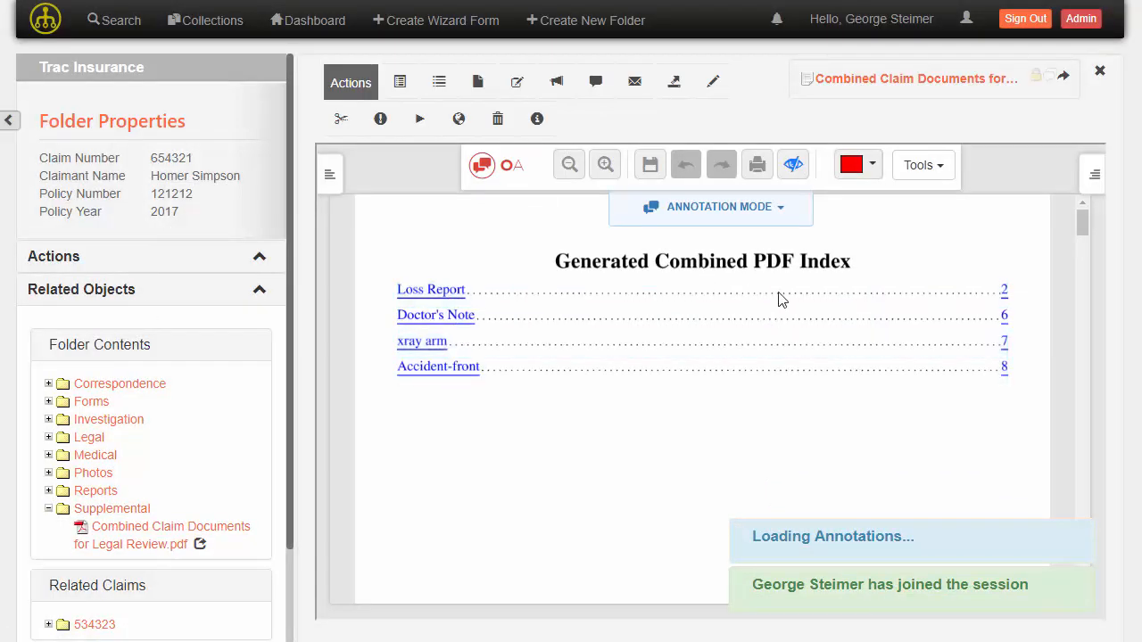
{"action": "scroll", "coordinate": [643, 378], "scroll_direction": "down", "scroll_amount": 2}
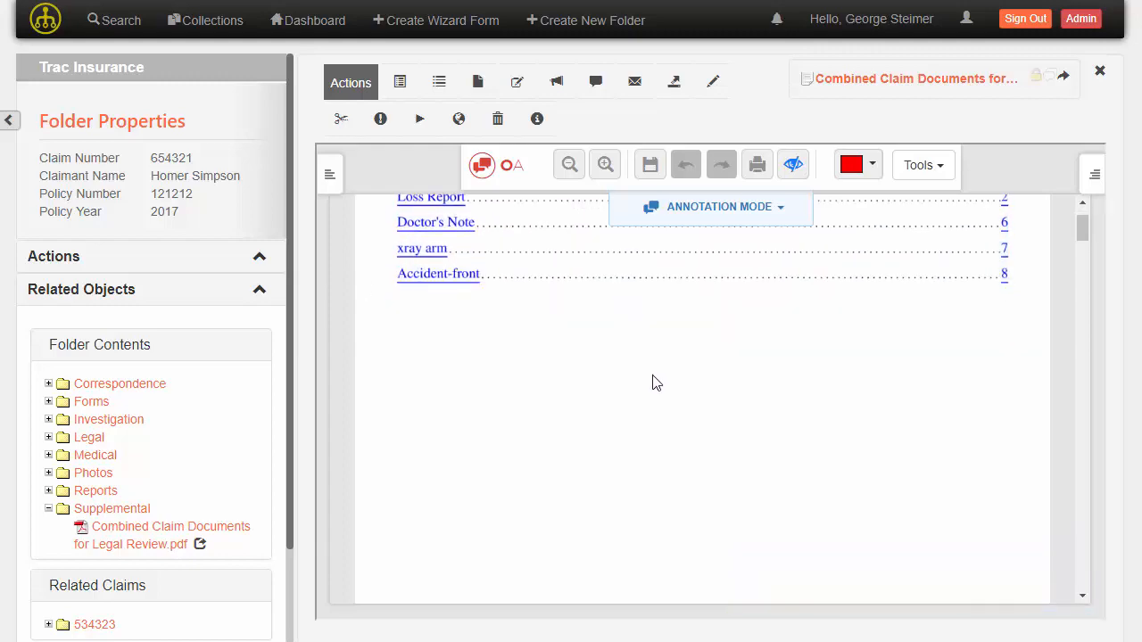
{"action": "scroll", "coordinate": [652, 382], "scroll_direction": "down", "scroll_amount": 20}
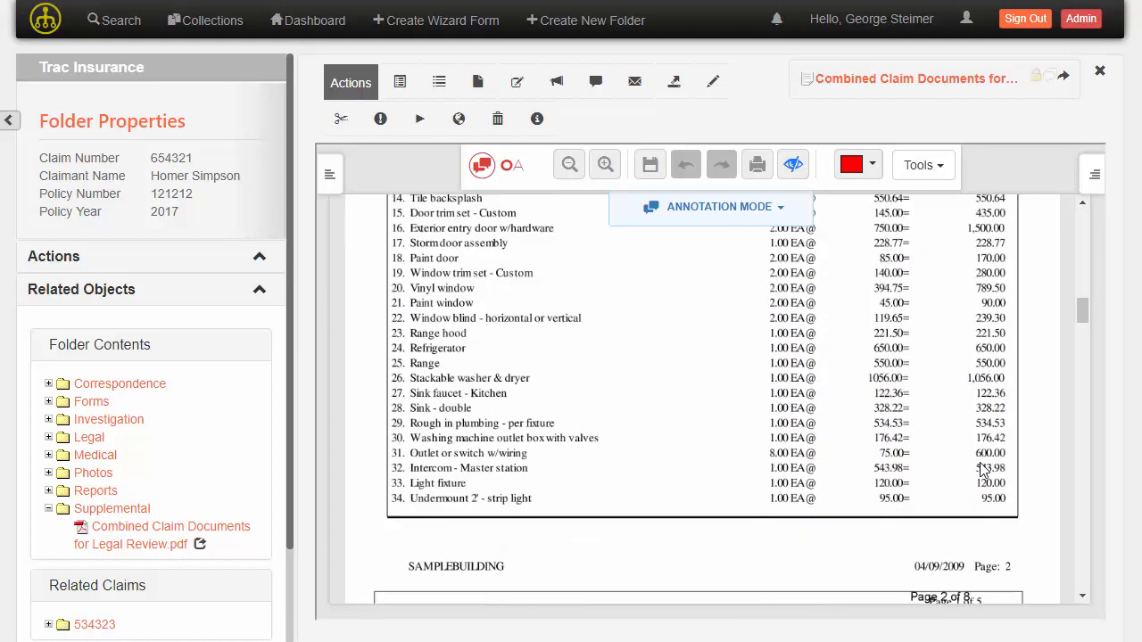
{"action": "scroll", "coordinate": [999, 482], "scroll_direction": "down", "scroll_amount": 20}
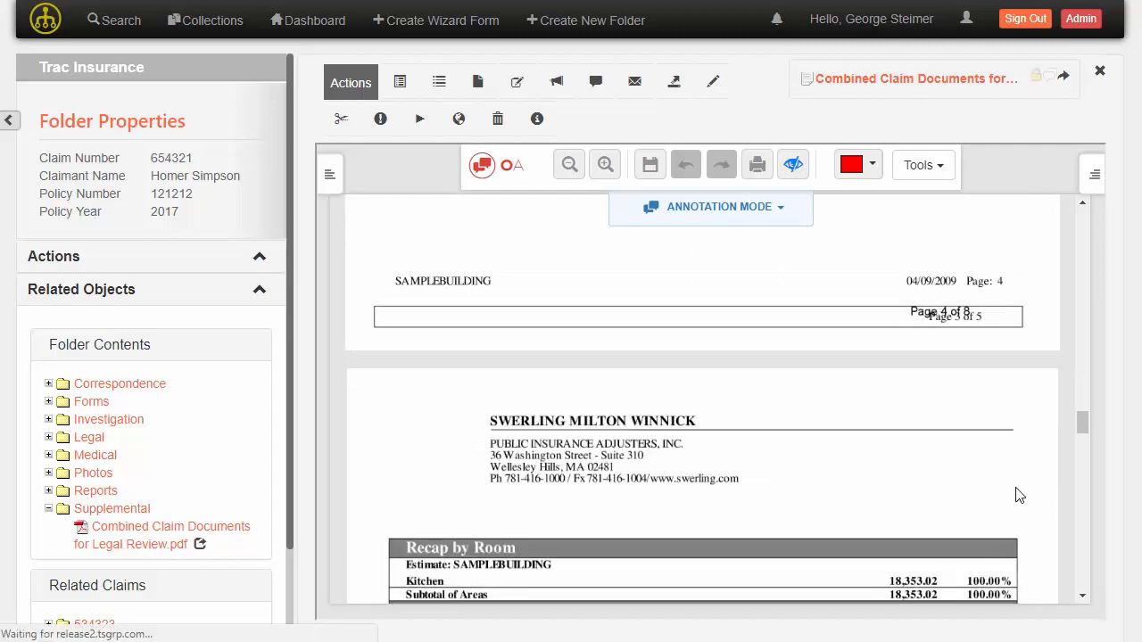
{"action": "scroll", "coordinate": [1020, 496], "scroll_direction": "down", "scroll_amount": 15}
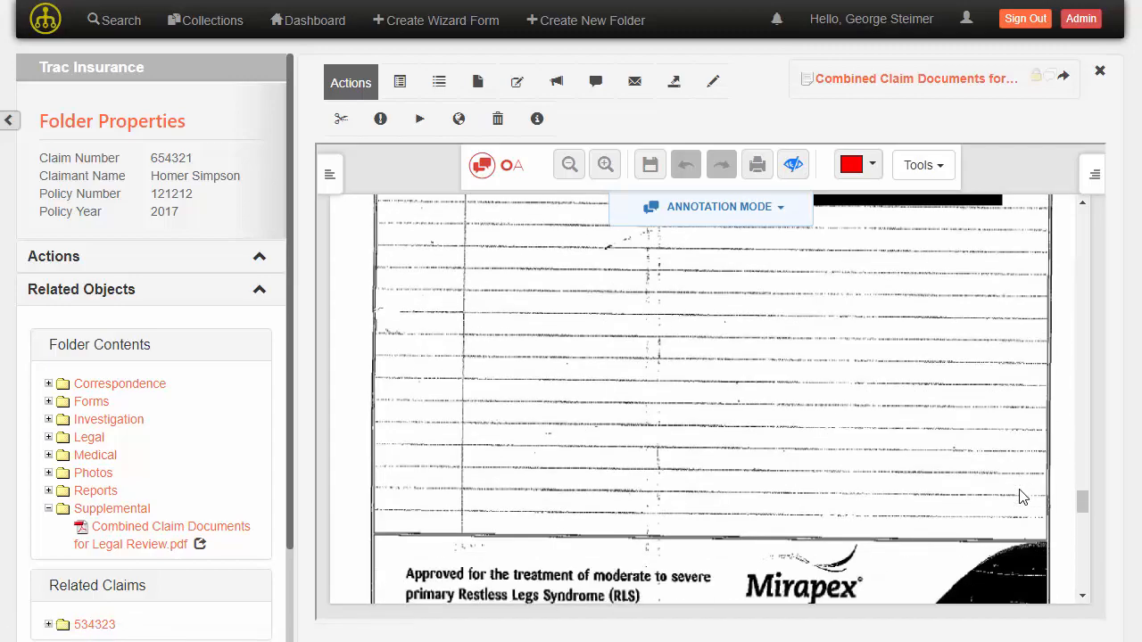
{"action": "scroll", "coordinate": [1023, 498], "scroll_direction": "down", "scroll_amount": 20}
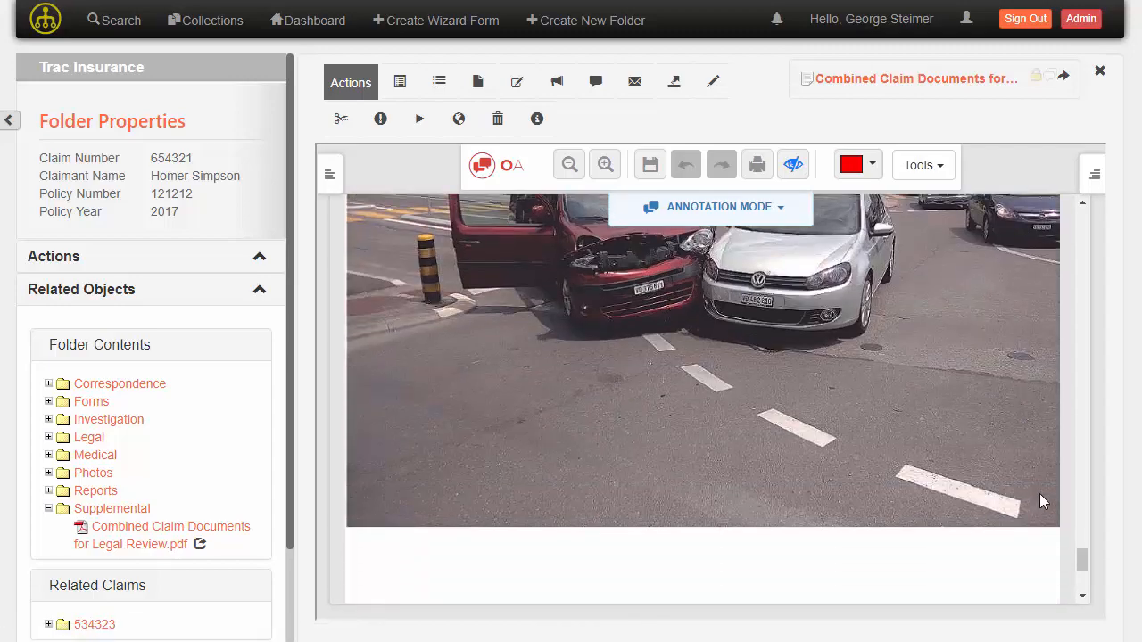
{"action": "left_click_drag", "start_coordinate": [1082, 557], "coordinate": [1088, 239]}
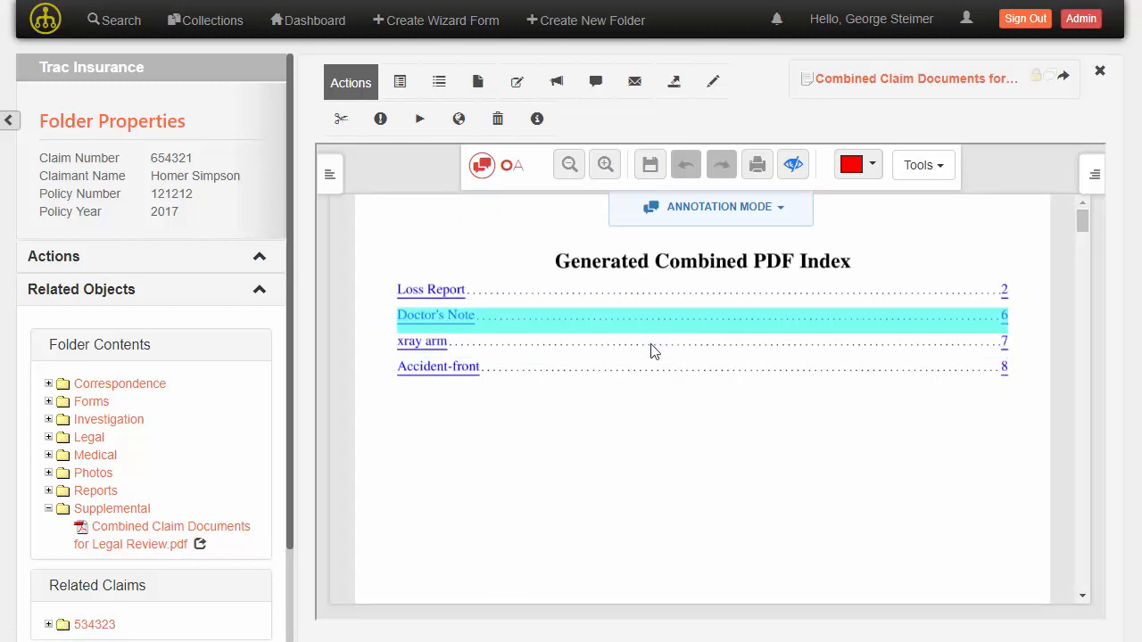
Start an email from the combined PDF and add the legal reviewer's suggested e-mail address as recipient.
{"action": "left_click", "coordinate": [636, 93]}
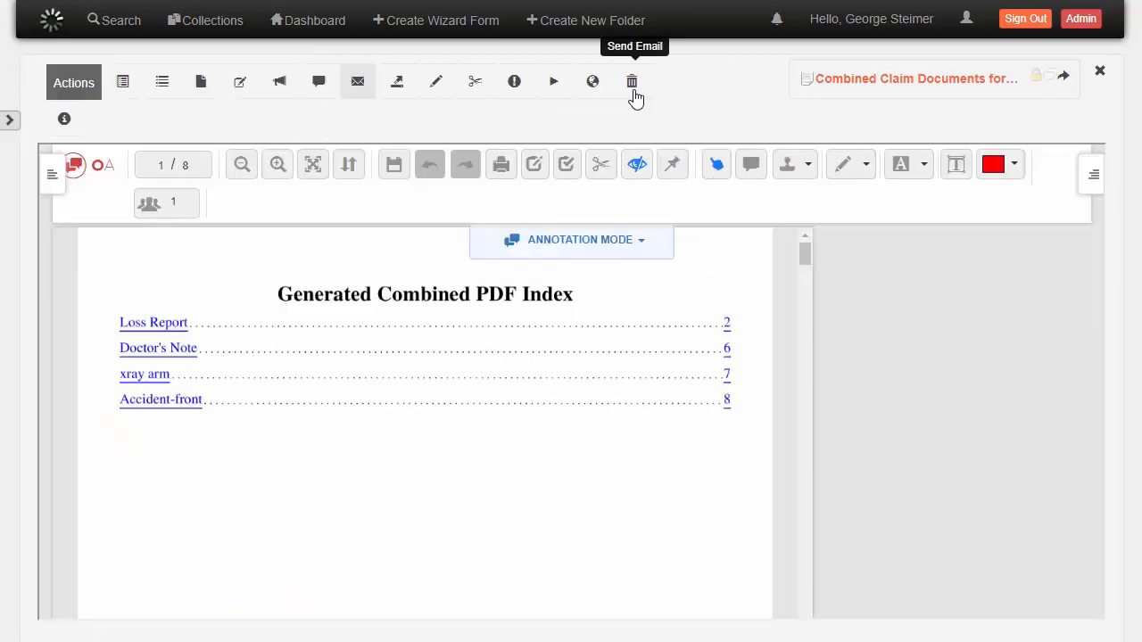
{"action": "left_click", "coordinate": [764, 135]}
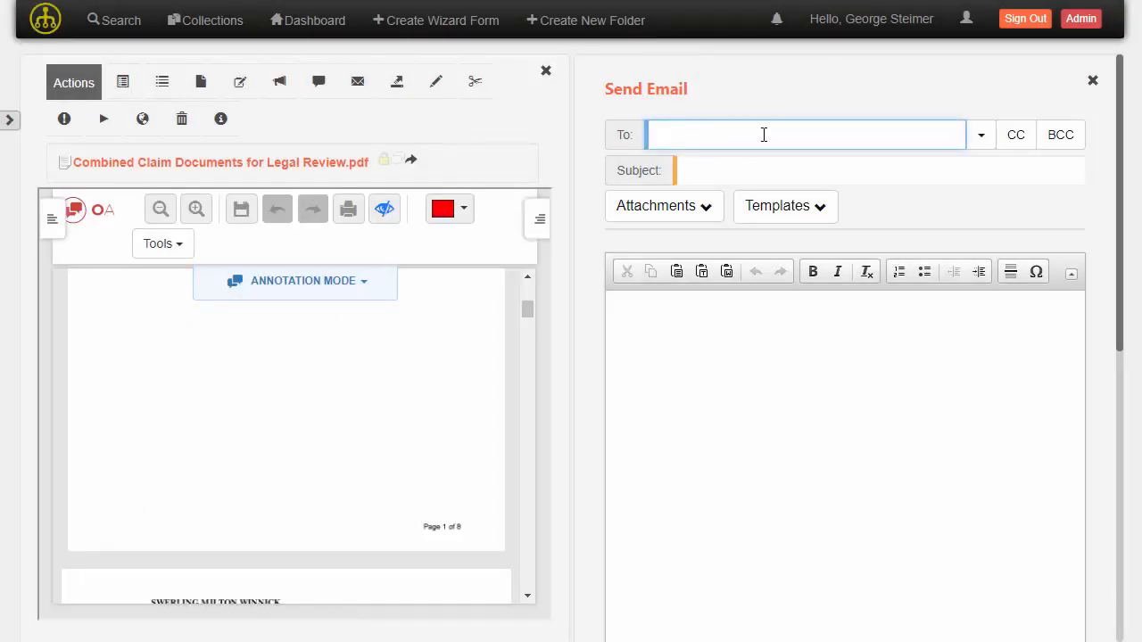
{"action": "type", "text": "g"}
{"action": "key", "text": "BackSpace"}
{"action": "type", "text": "geo"}
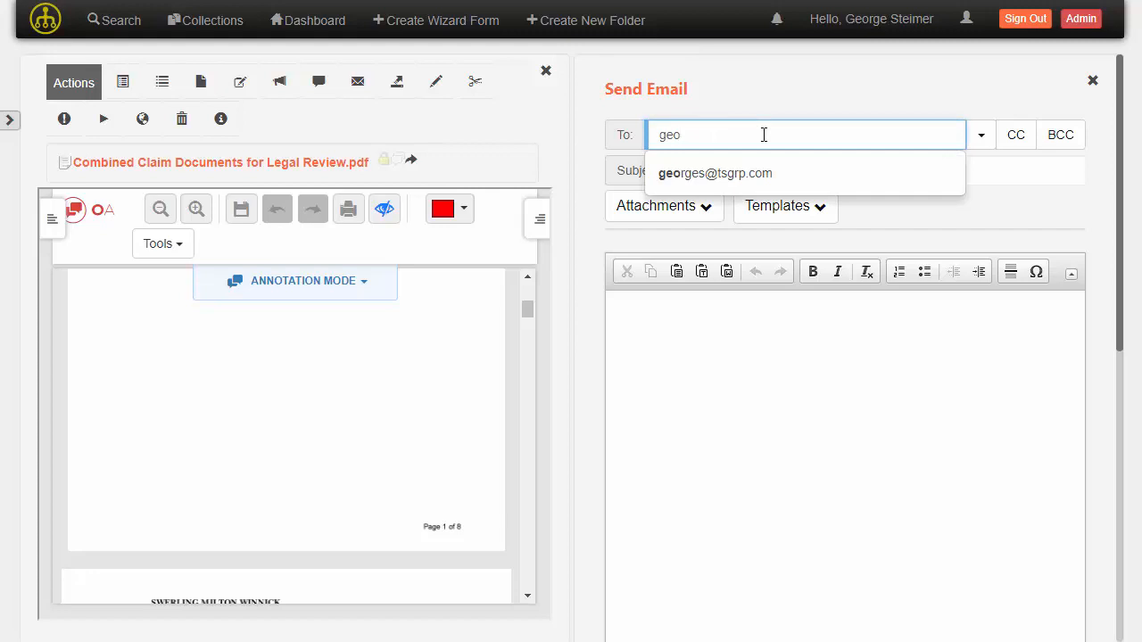
{"action": "key", "text": "Return"}
Set the email subject to "Legal Review for claim" followed by the claim number.
{"action": "left_click", "coordinate": [716, 191]}
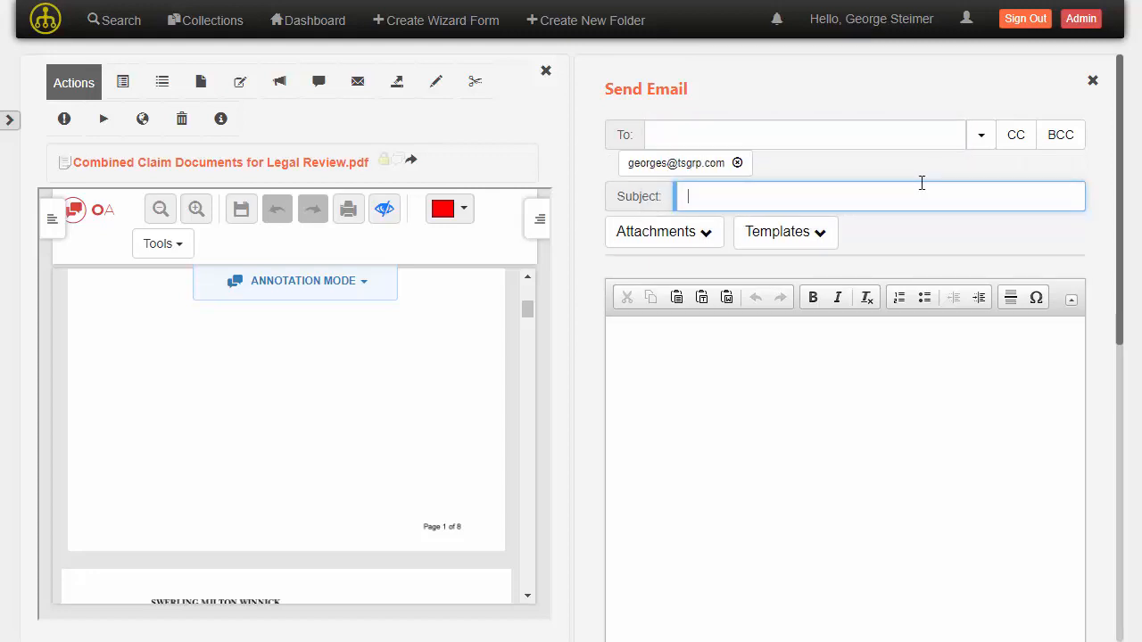
{"action": "type", "text": "Legal Review for clai"}
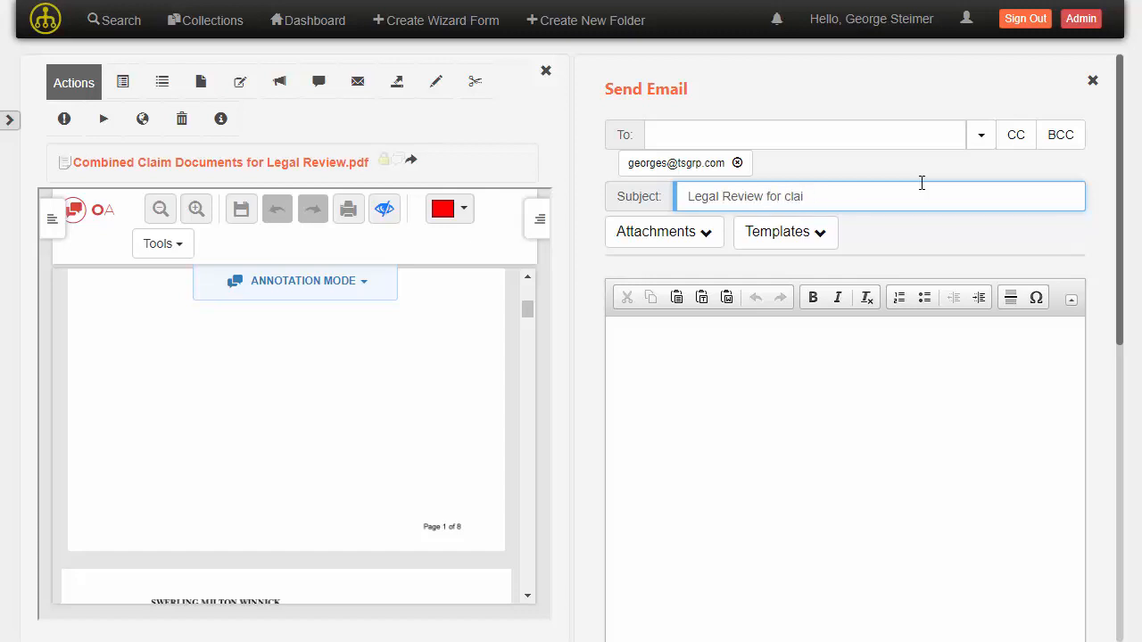
{"action": "type", "text": "u 654321"}
Write the email body: greet the recipient by first name, then "Please perform legal review on this claim." and "Thanks!".
{"action": "left_click", "coordinate": [781, 367]}
{"action": "type", "text": "George,"}
{"action": "key", "text": "Return"}
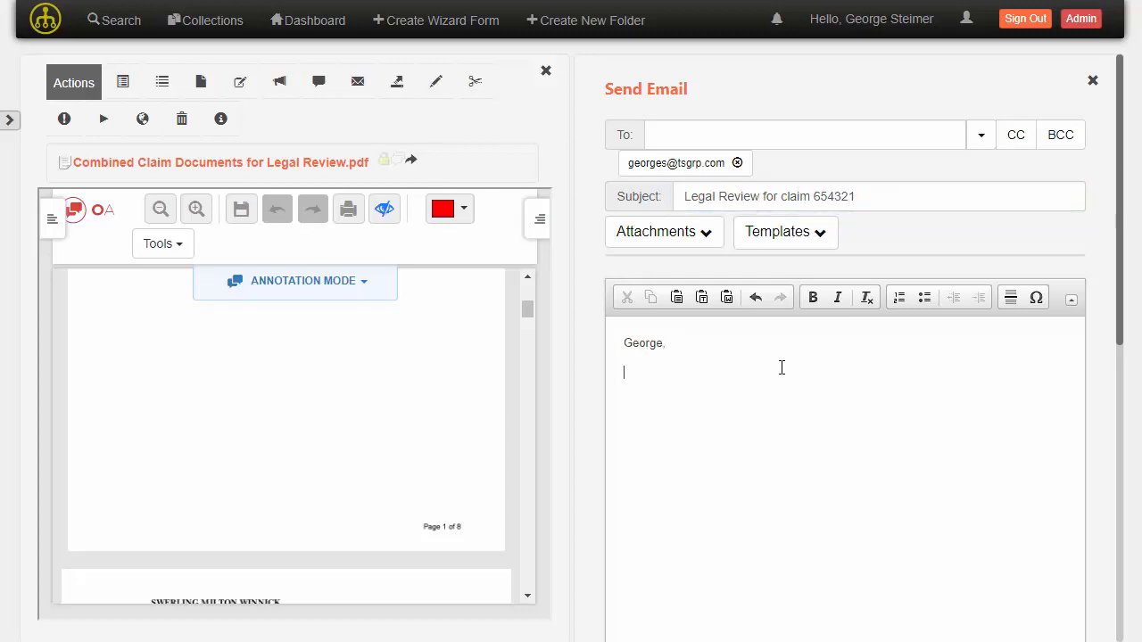
{"action": "type", "text": "Pleas"}
{"action": "key", "text": "BackSpace"}
{"action": "key", "text": "BackSpace"}
{"action": "key", "text": "BackSpace"}
{"action": "key", "text": "BackSpace"}
{"action": "key", "text": "BackSpace"}
{"action": "key", "text": "BackSpace"}
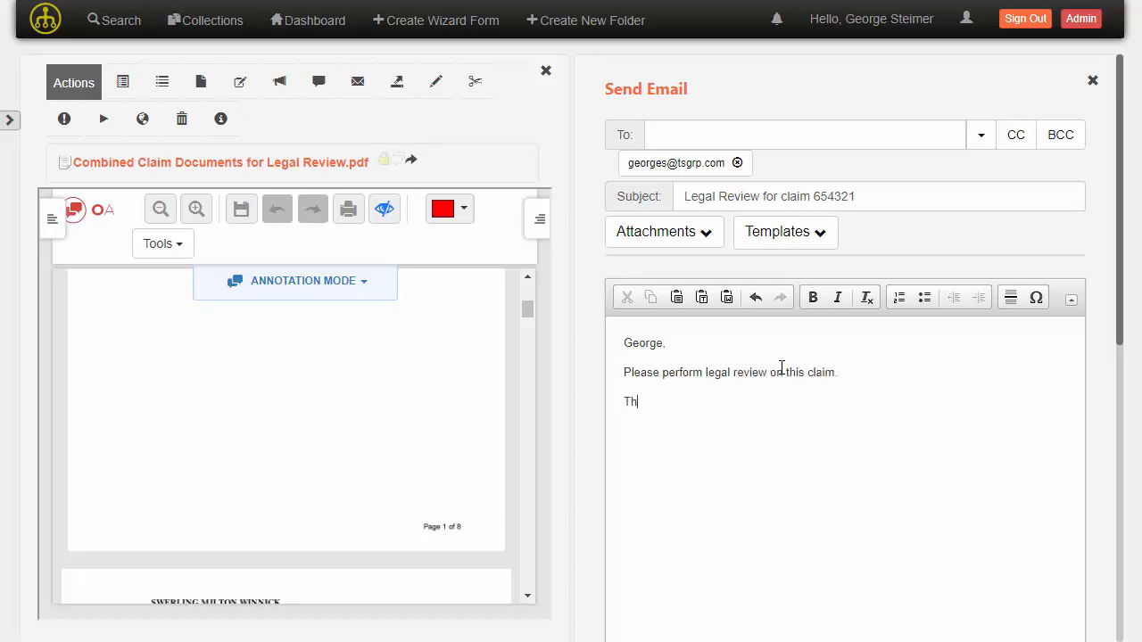
{"action": "type", "text": "anks!"}
Enter the note "Sent to legal counsel for review" for the email and send it.
{"action": "scroll", "coordinate": [1089, 268], "scroll_direction": "down", "scroll_amount": 6}
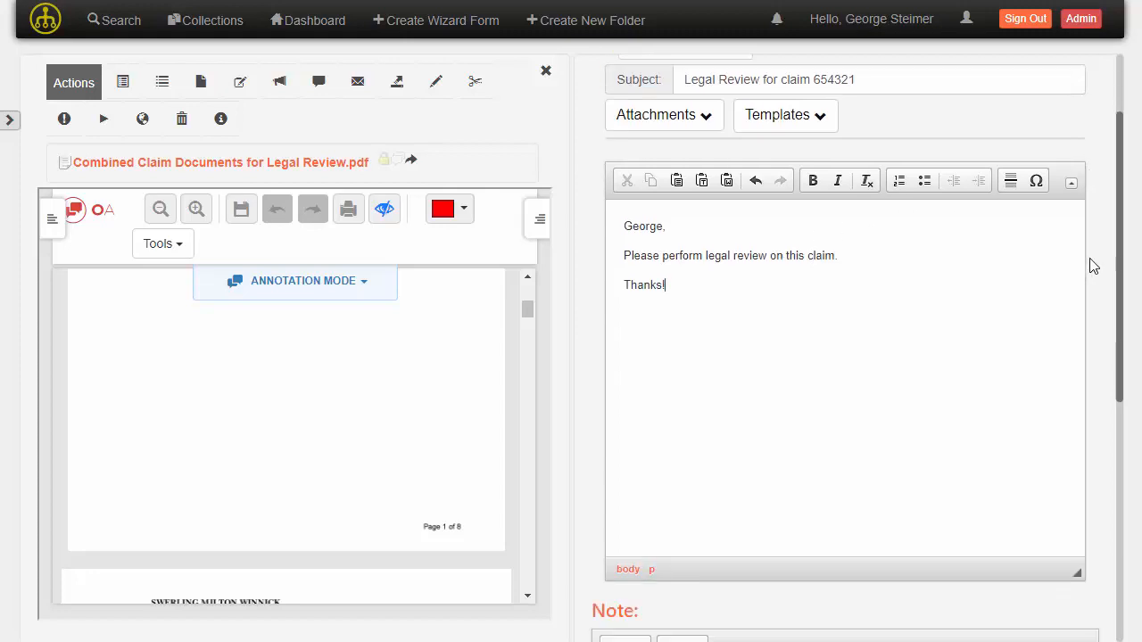
{"action": "left_click", "coordinate": [849, 283]}
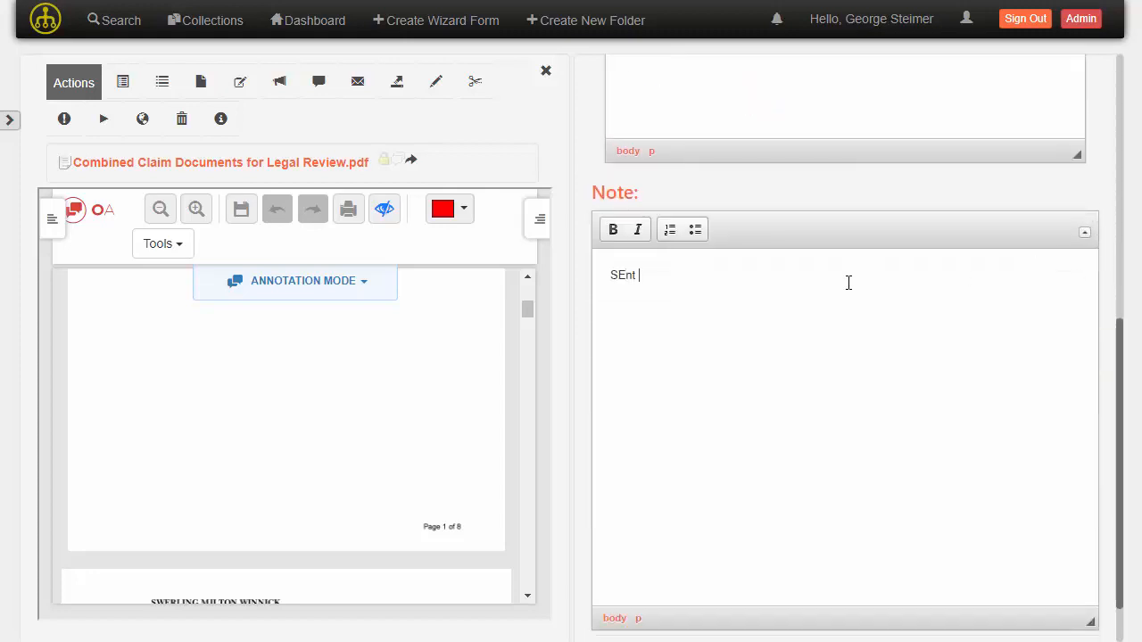
{"action": "type", "text": "SEnt"}
{"action": "key", "text": "BackSpace"}
{"action": "key", "text": "BackSpace"}
{"action": "key", "text": "BackSpace"}
{"action": "key", "text": "BackSpace"}
{"action": "key", "text": "BackSpace"}
{"action": "type", "text": "Sent to le"}
{"action": "key", "text": "BackSpace"}
{"action": "key", "text": "BackSpace"}
{"action": "type", "text": "cl"}
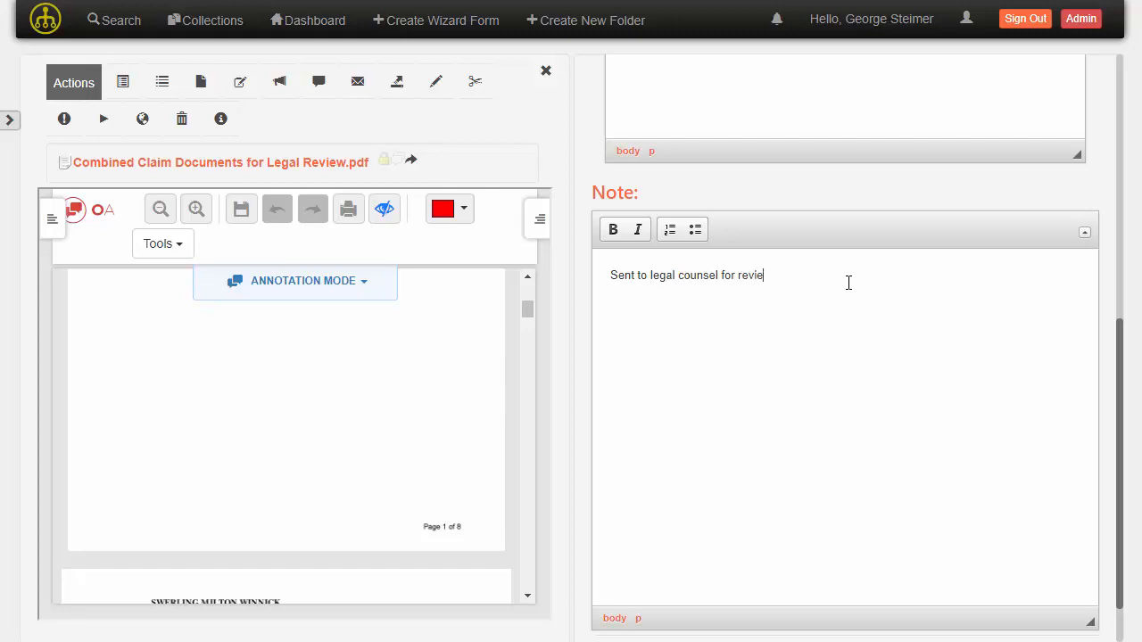
{"action": "scroll", "coordinate": [974, 411], "scroll_direction": "down", "scroll_amount": 1}
{"action": "left_click", "coordinate": [1048, 596]}
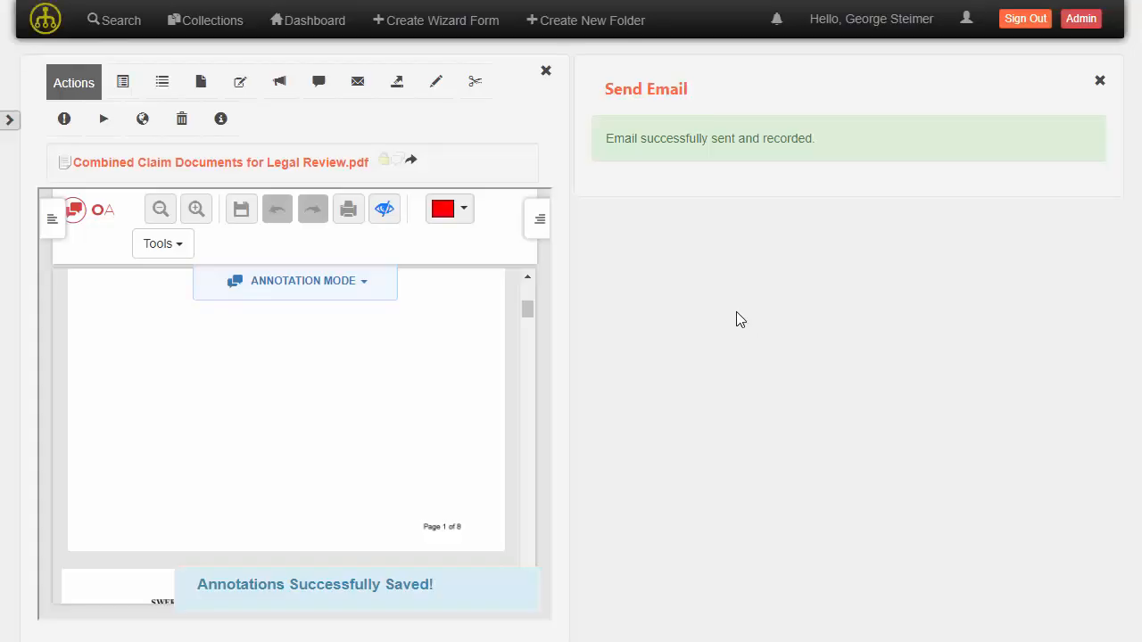
Close the email form and open the recorded email from the claim's Correspondence folder.
{"action": "left_click", "coordinate": [1100, 82]}
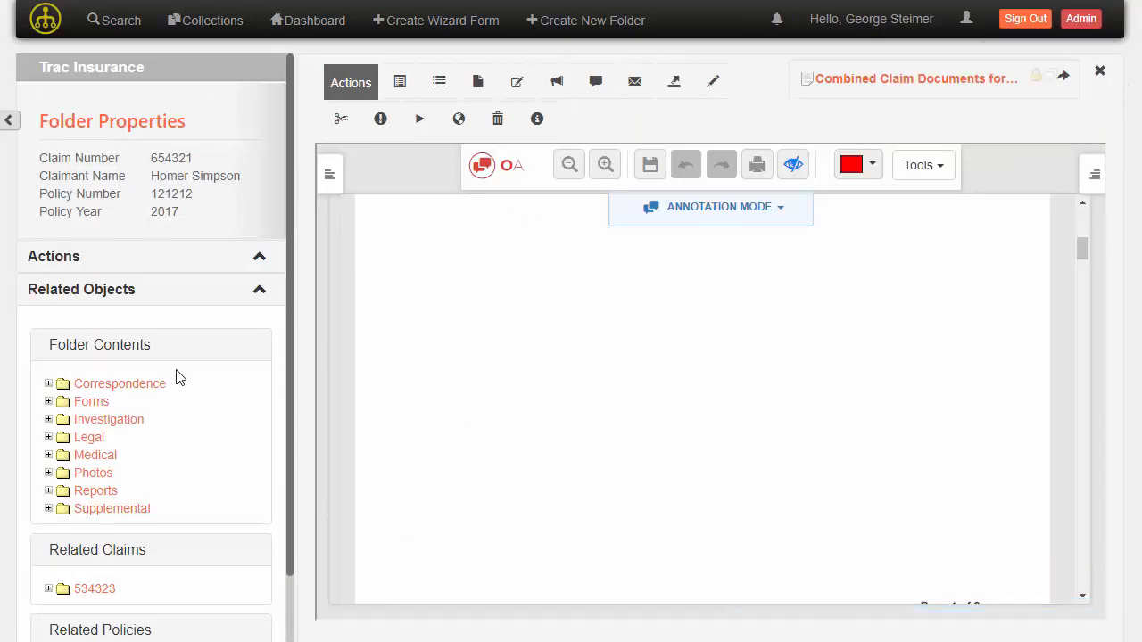
{"action": "left_click", "coordinate": [50, 384]}
{"action": "left_click", "coordinate": [173, 416]}
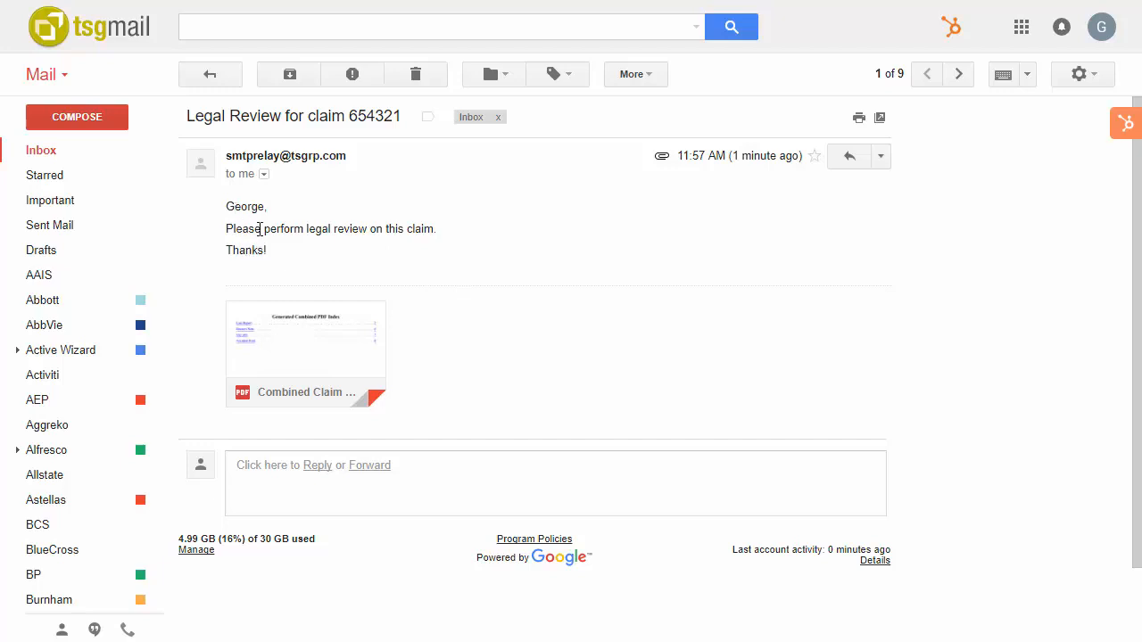
Switch to the tsgmail inbox and check the received legal review email and its combined PDF attachment.
{"action": "mouse_move", "coordinate": [328, 351]}
{"action": "mouse_move", "coordinate": [232, 337]}
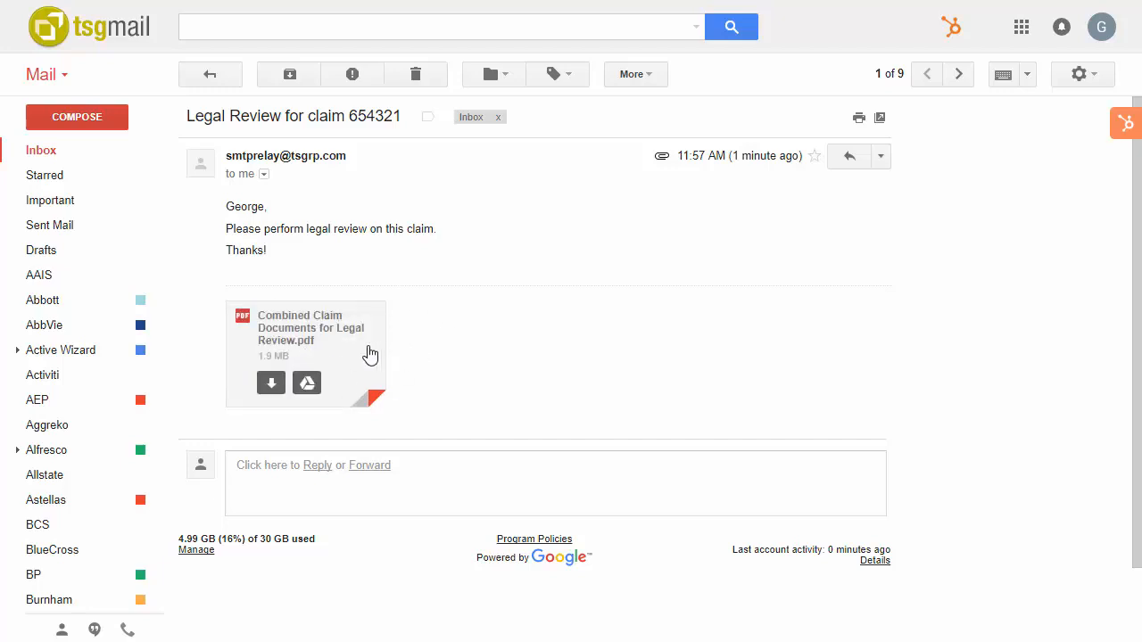